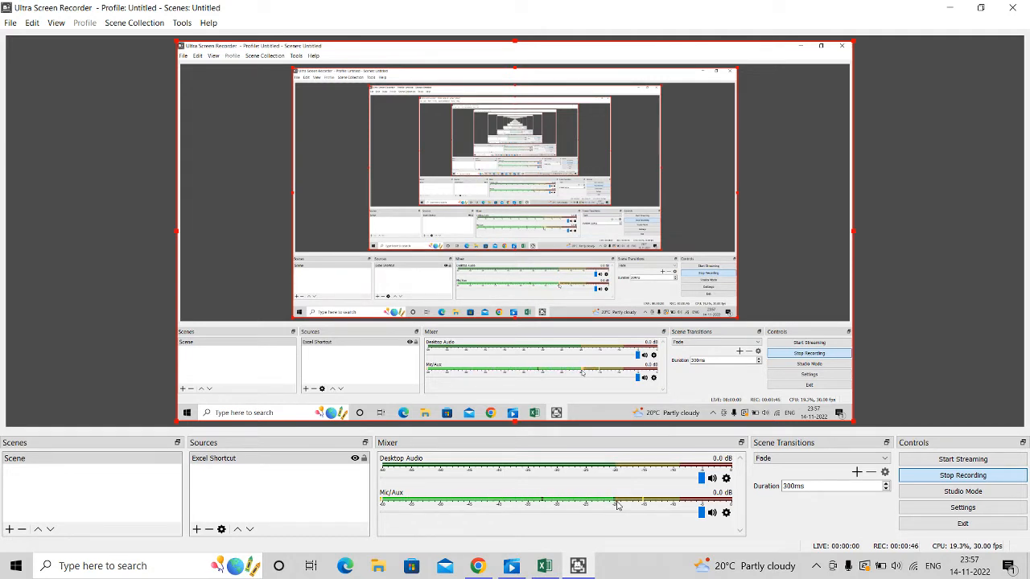
Switch to Excel and add a new worksheet to the workbook
click(543, 568)
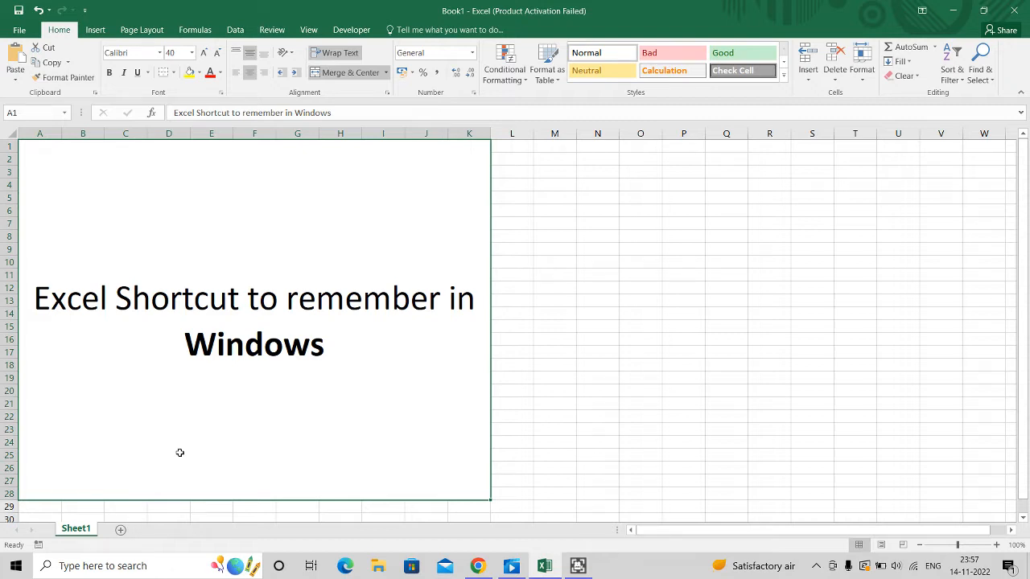
click(120, 531)
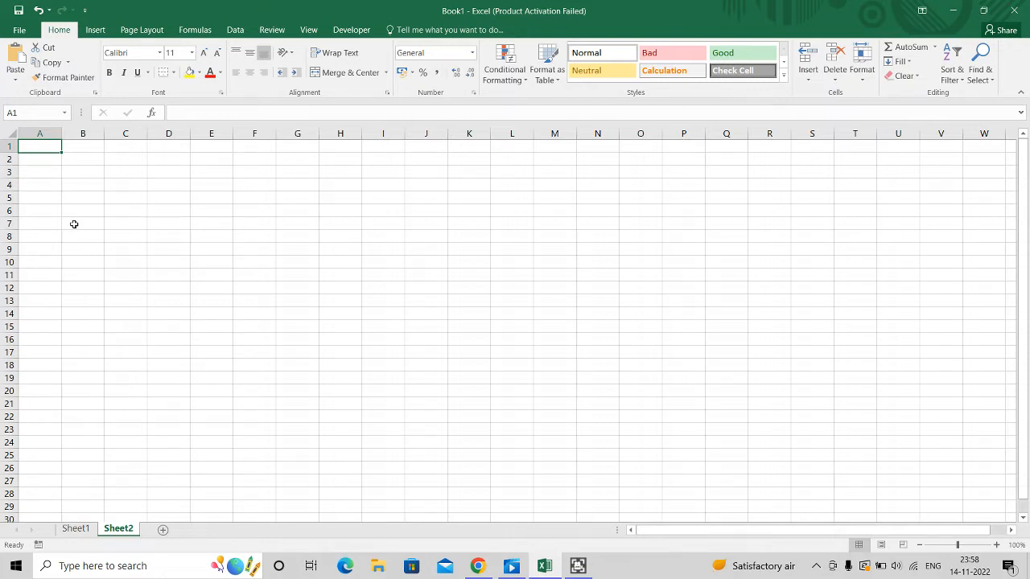
Enter the column headers Name, Age and DoB in row 2, starting at cell A2
key(alt)
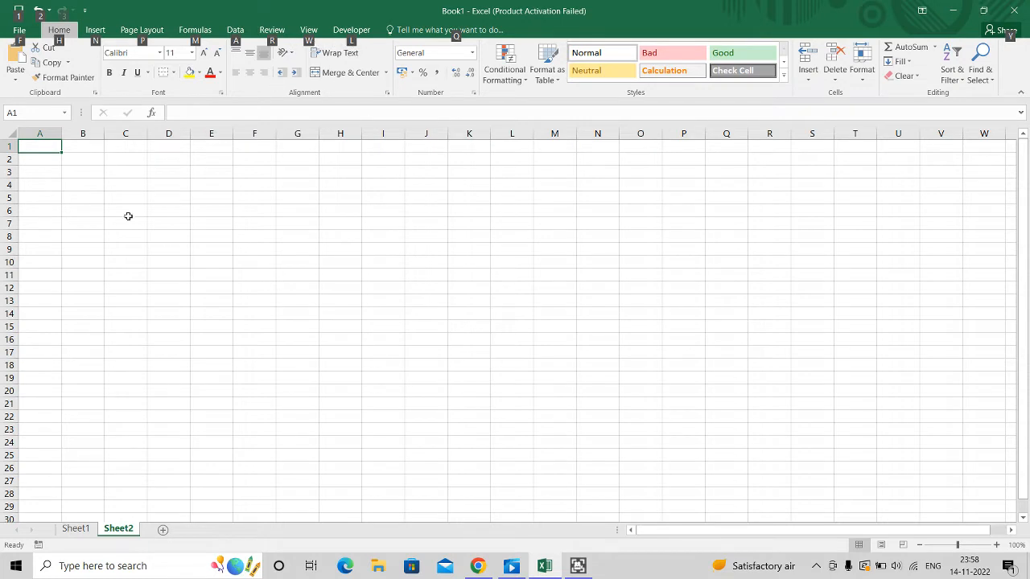
click(48, 161)
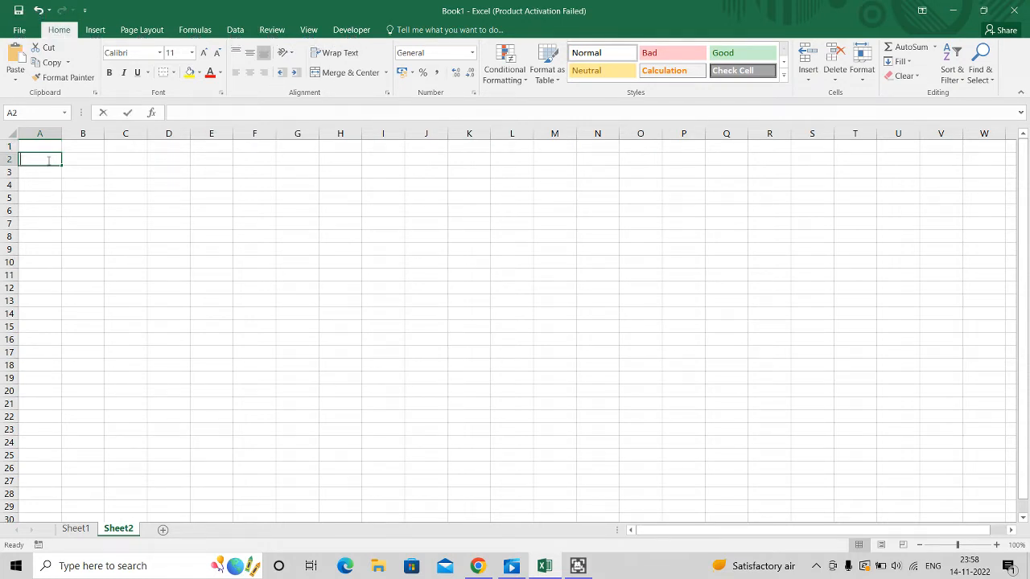
text(Name)
key(Tab)
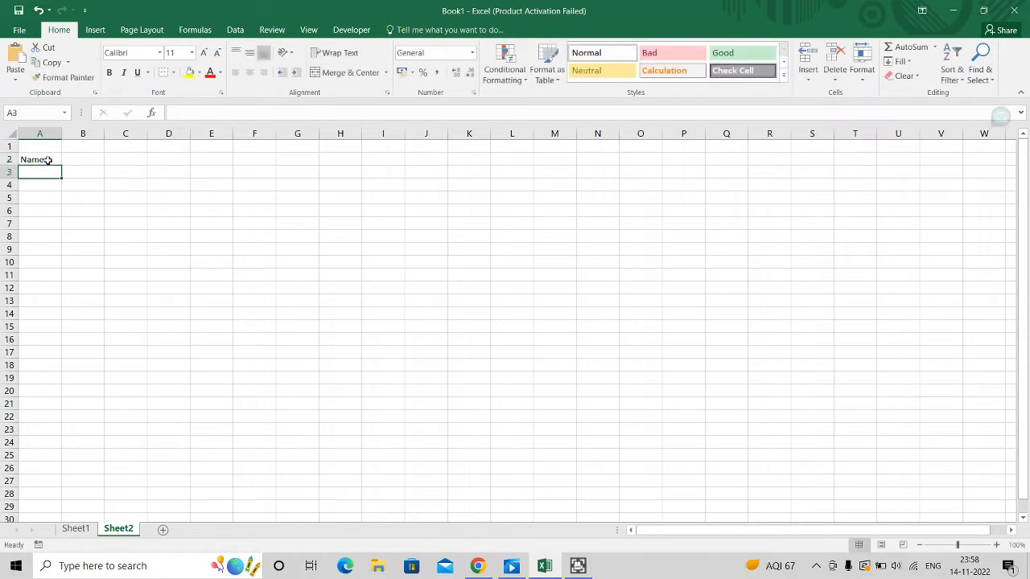
text(Age)
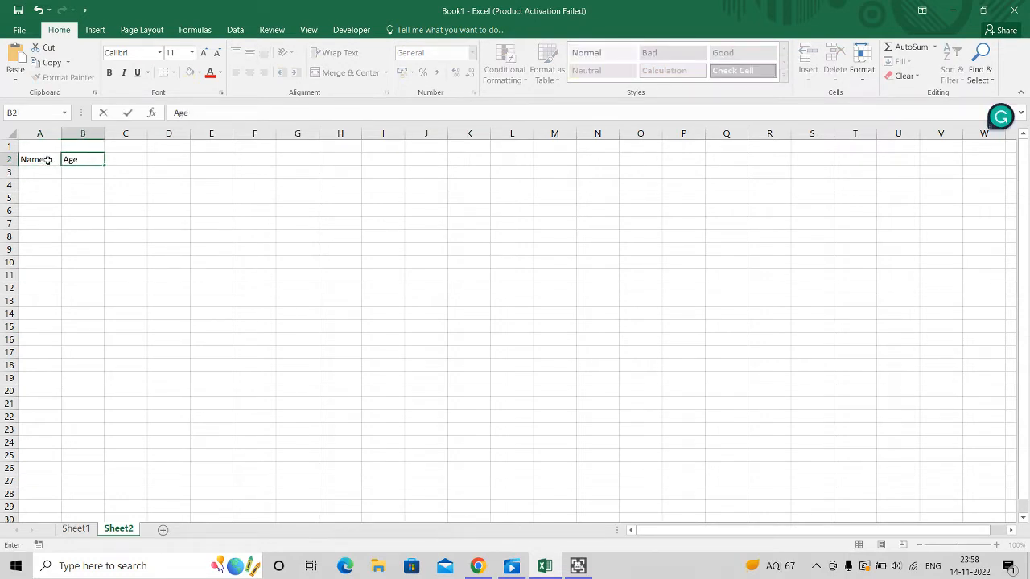
key(Tab)
text(DoB)
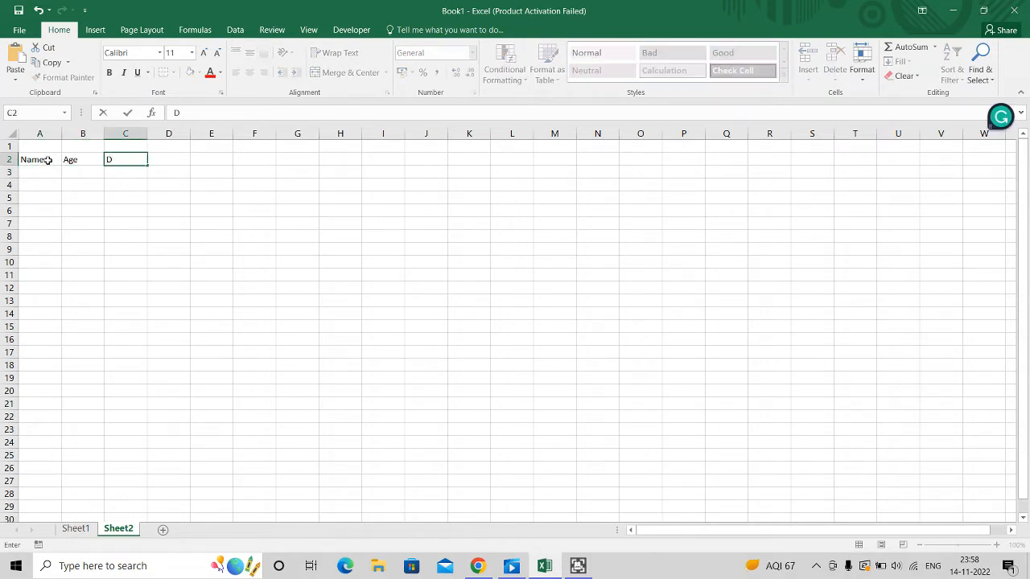
key(Return)
Enter the first person's name in cell A3, correcting the stray trailing comma
key(Left)
key(Left)
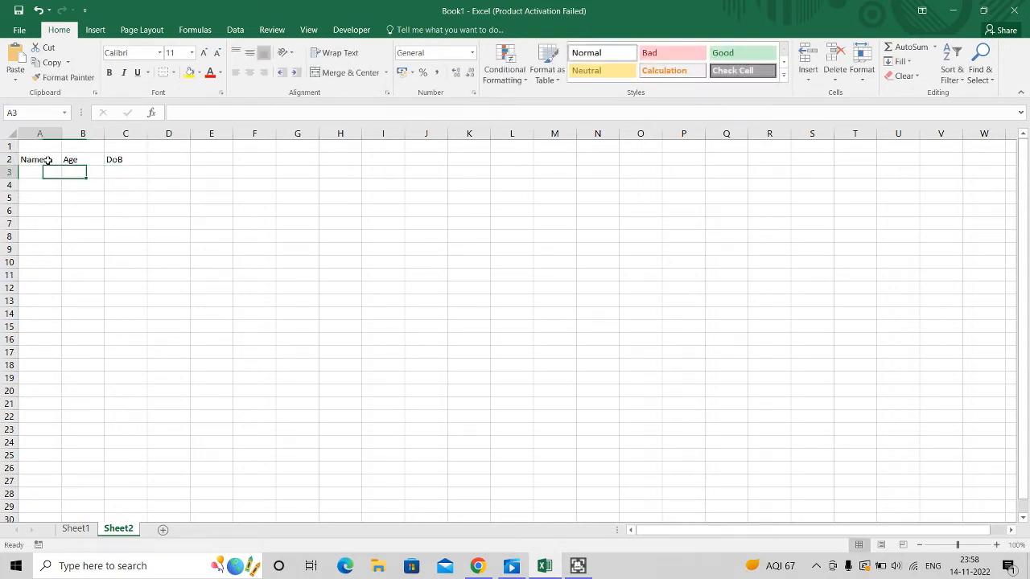
text(Ra,)
key(Tab)
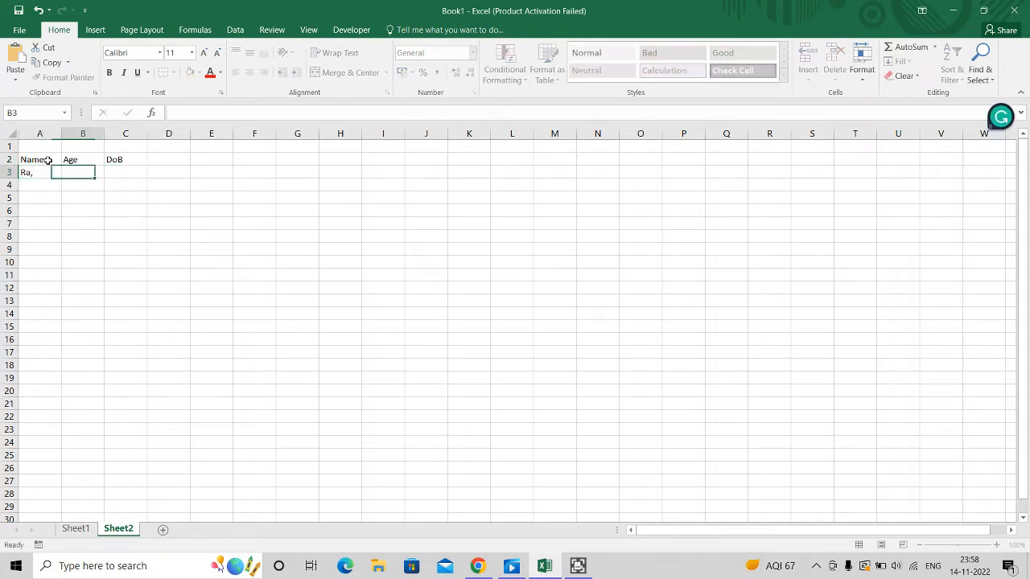
key(Left)
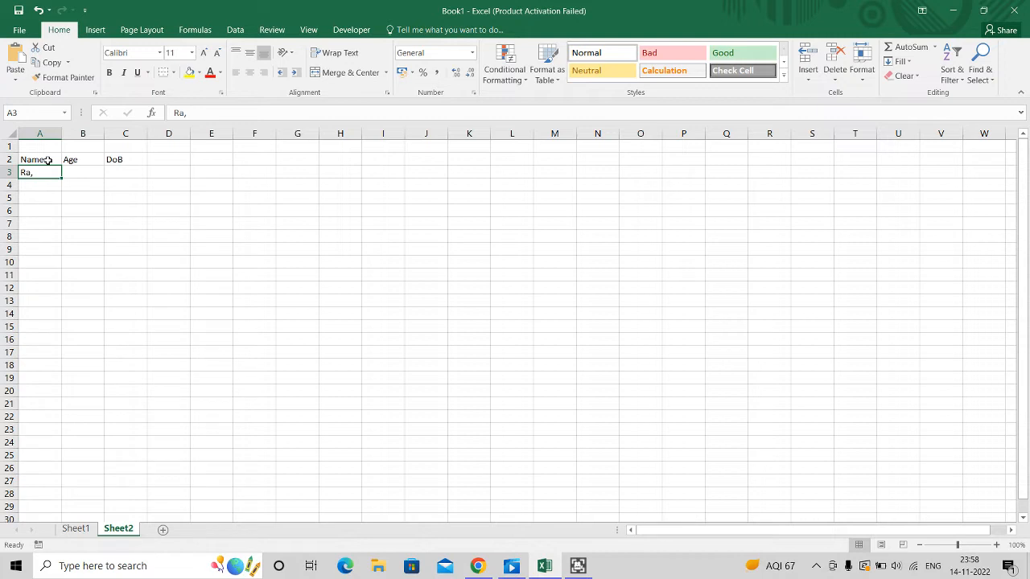
click(190, 112)
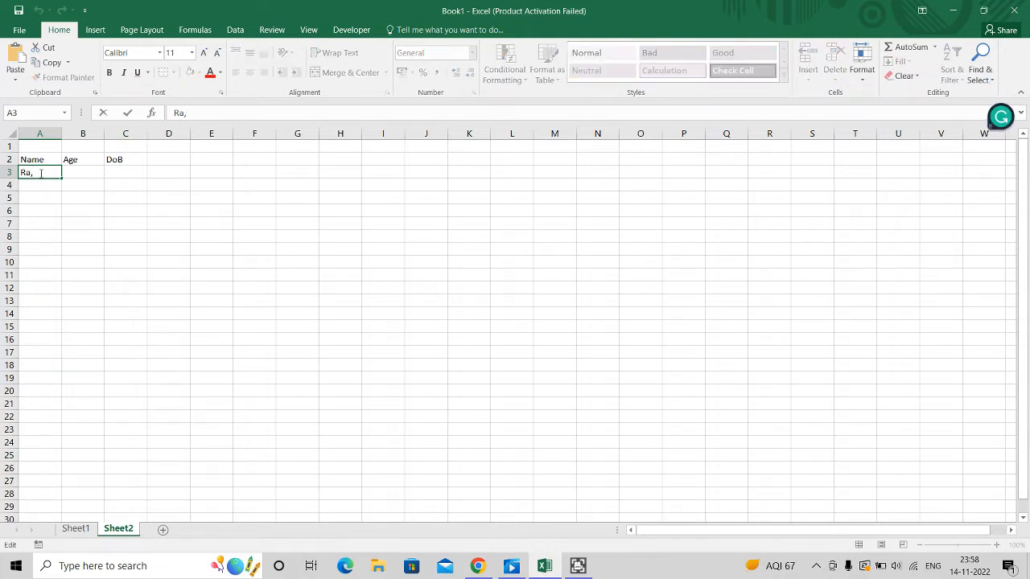
key(Return)
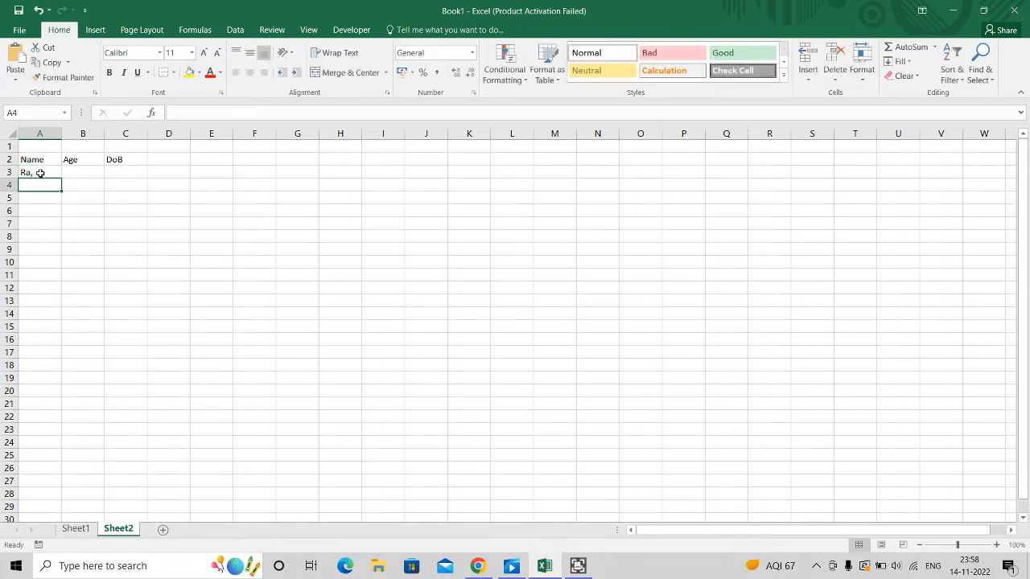
click(40, 173)
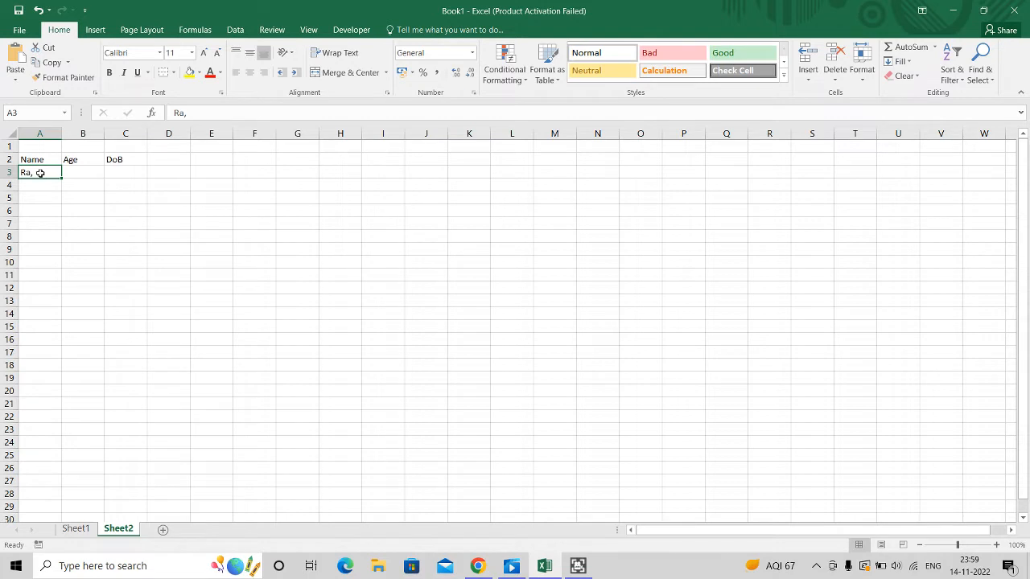
double_click(39, 173)
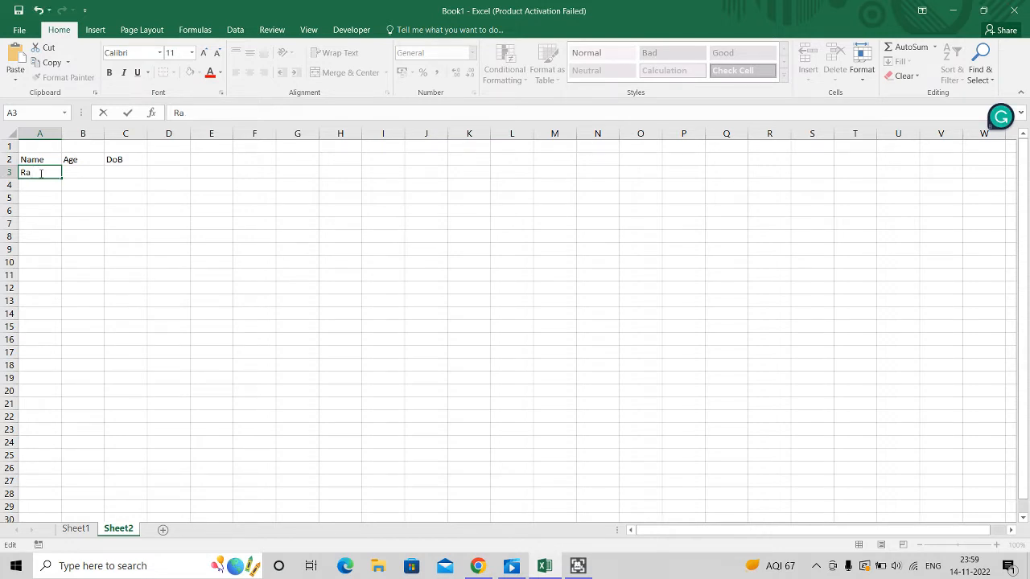
key(BackSpace)
text(m)
key(Return)
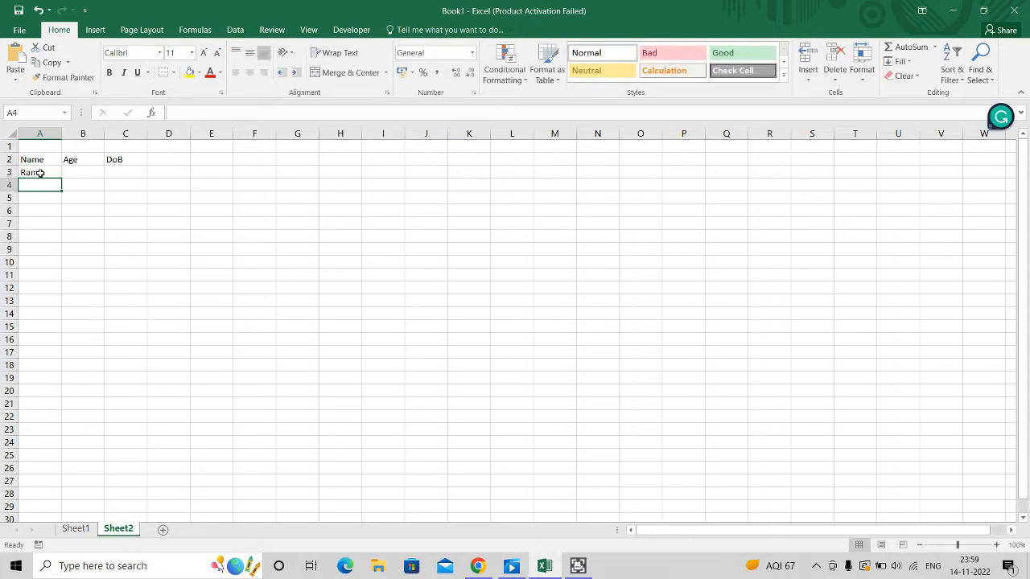
Enter age 32 in B3 and the first person's date of birth in C3
key(Up)
key(Right)
text(32)
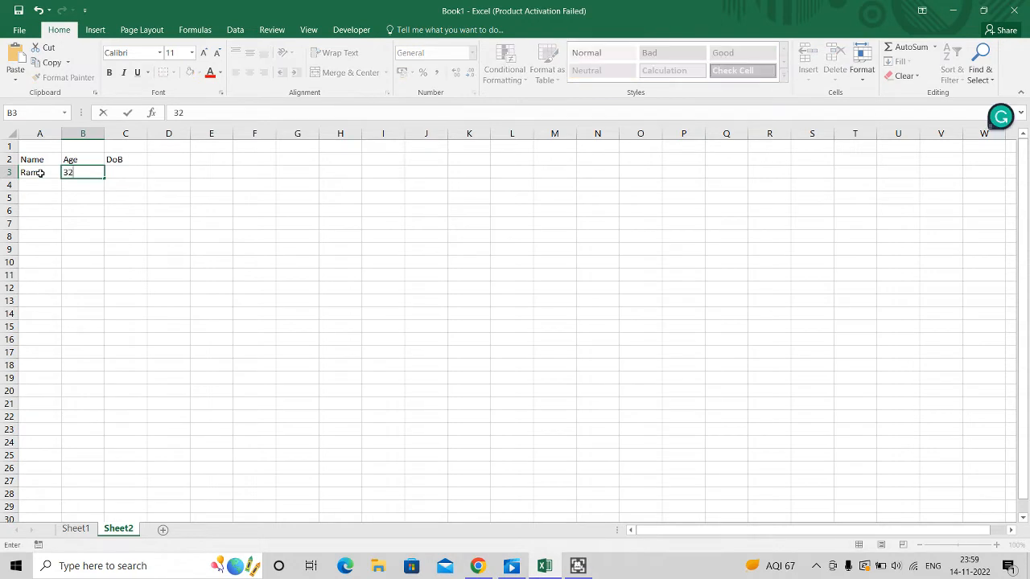
key(Return)
key(Up)
key(Right)
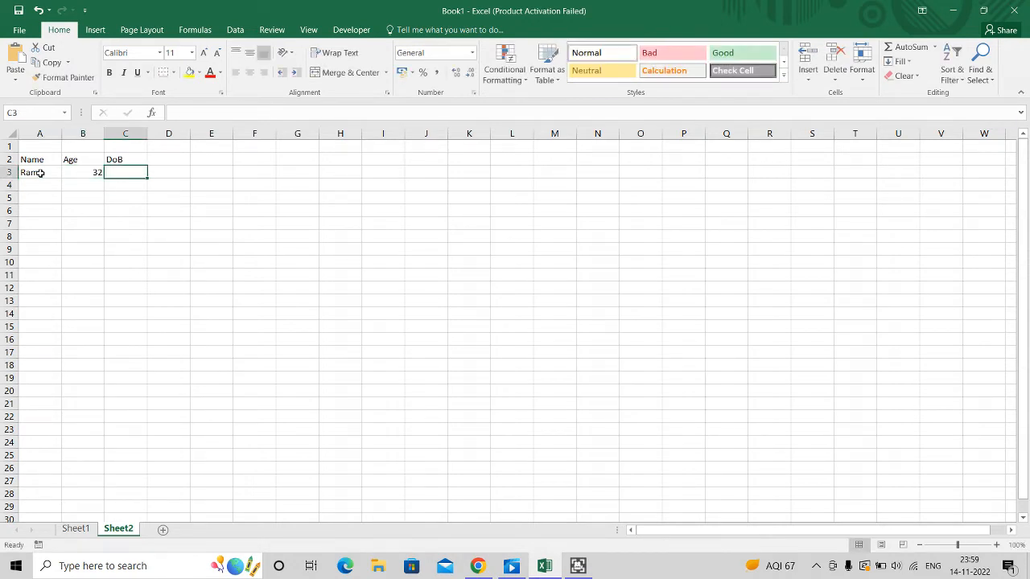
text(1/)
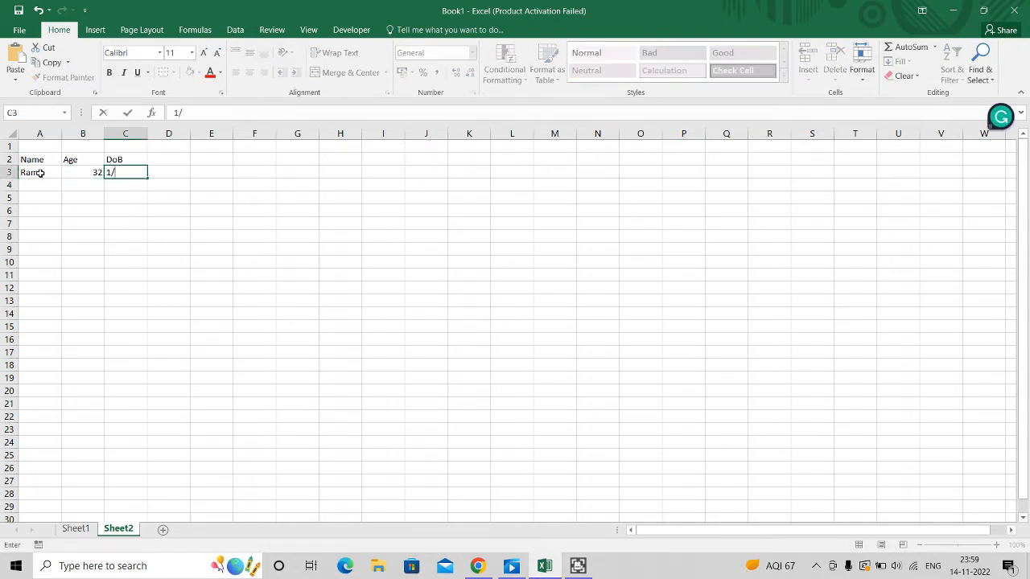
text(07/1991)
key(Return)
key(Up)
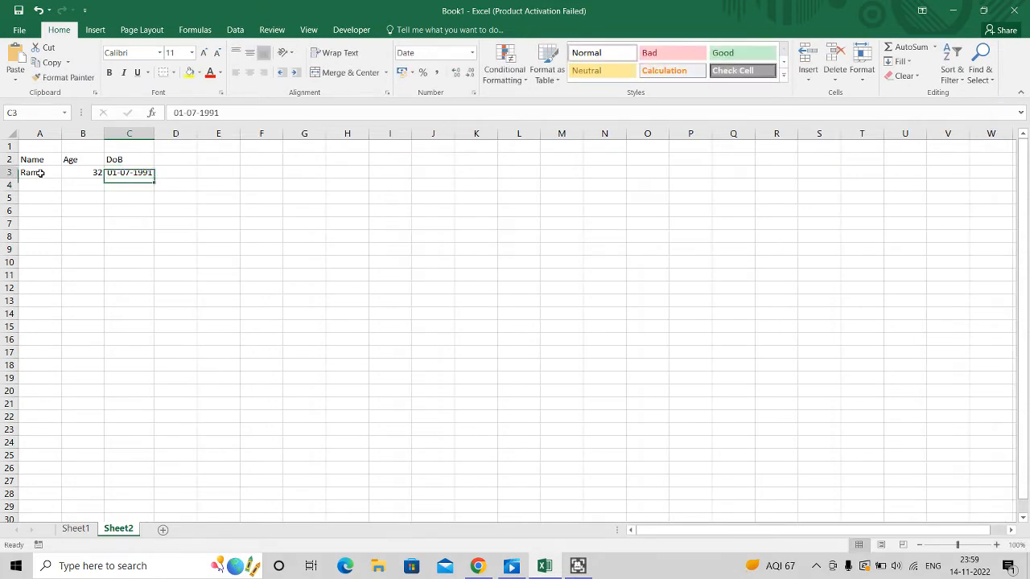
Enter the second person's name in A4 and age 30 in B4
key(Left)
key(Left)
key(Down)
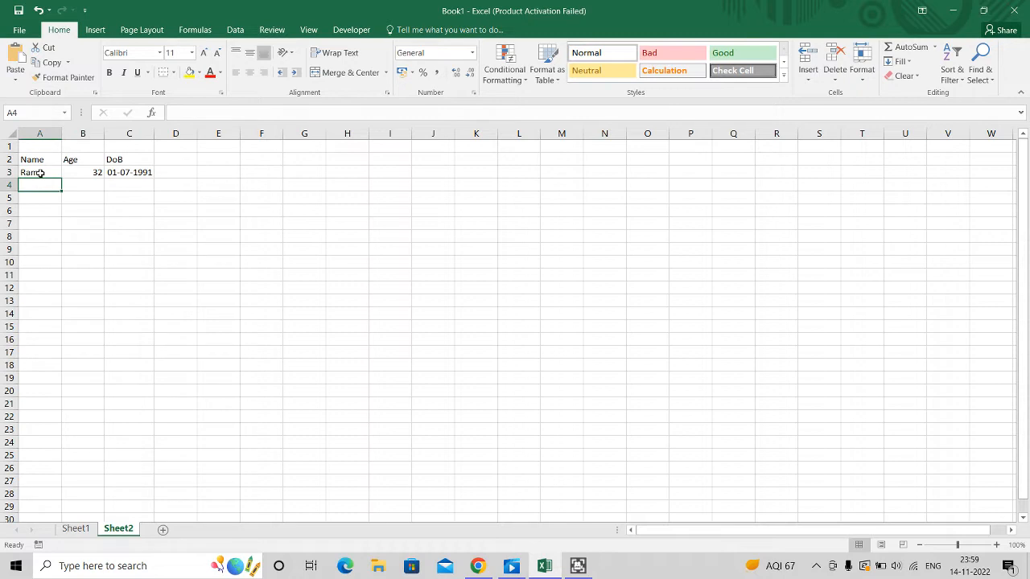
text(Shya)
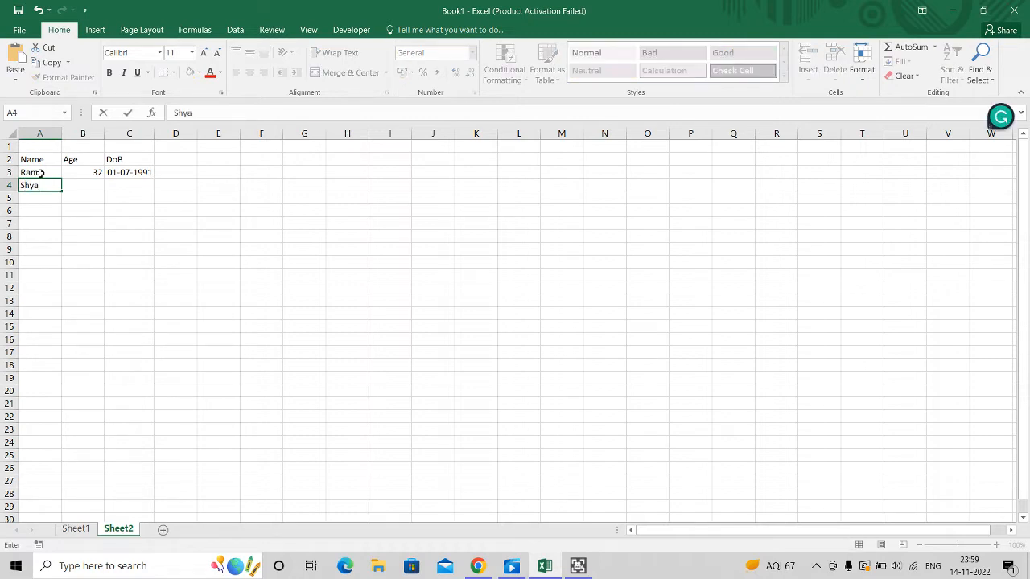
text(m)
key(Return)
key(Up)
key(Right)
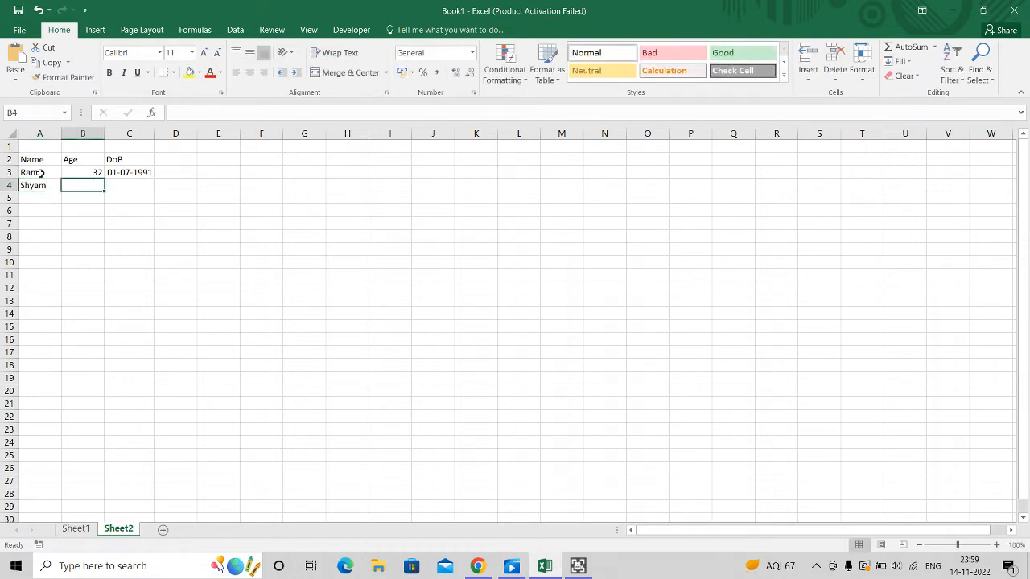
text(30)
key(Tab)
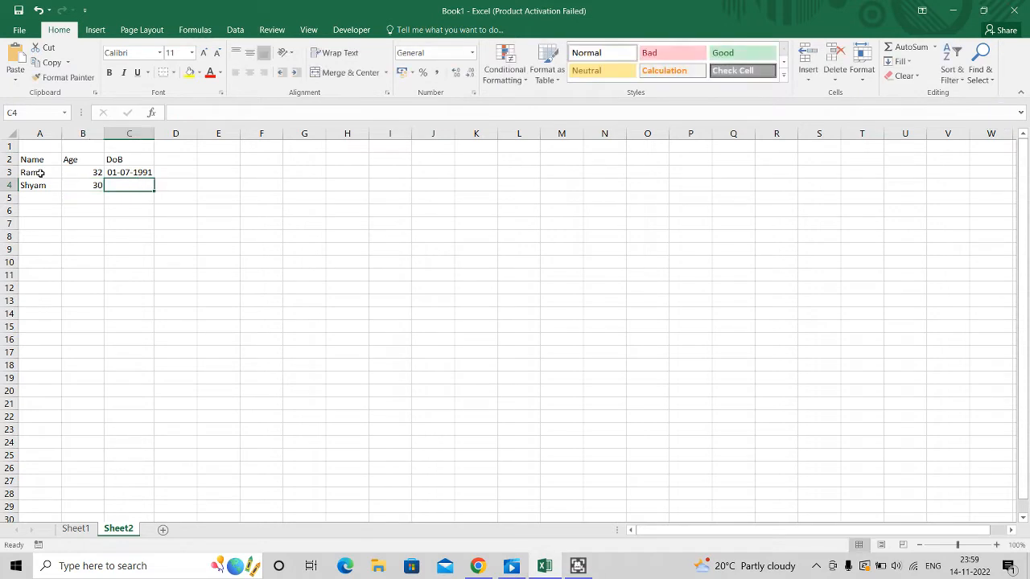
Enter the second person's date of birth in C4, fixing the mistyped year
text(01/)
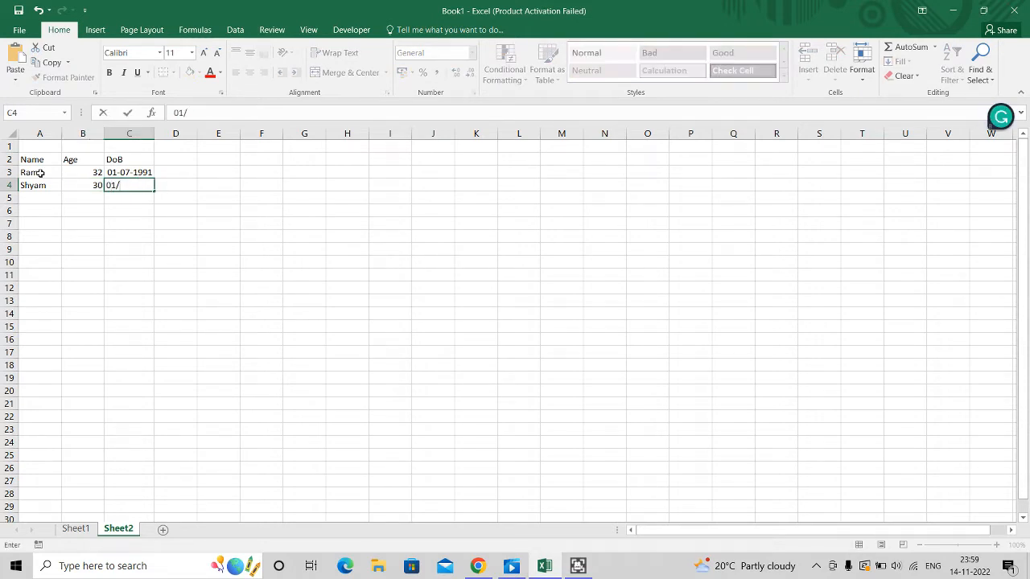
text(01/2001)
key(BackSpace)
key(BackSpace)
key(BackSpace)
text(93)
key(BackSpace)
key(BackSpace)
key(BackSpace)
text(1993)
key(Return)
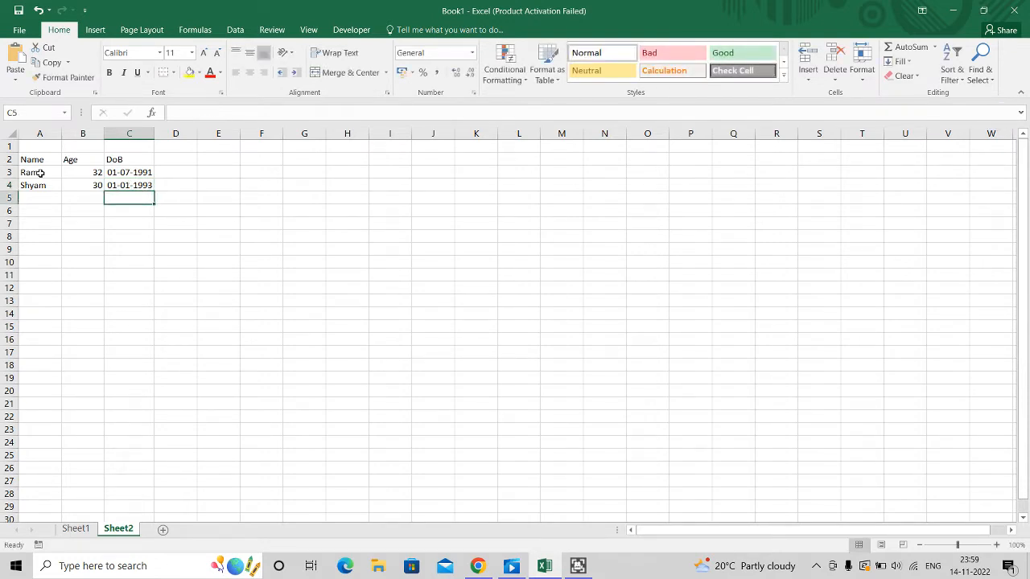
Select the header cells A2:C2 and make them bold
key(Up)
key(Left)
key(Left)
key(Up)
key(Up)
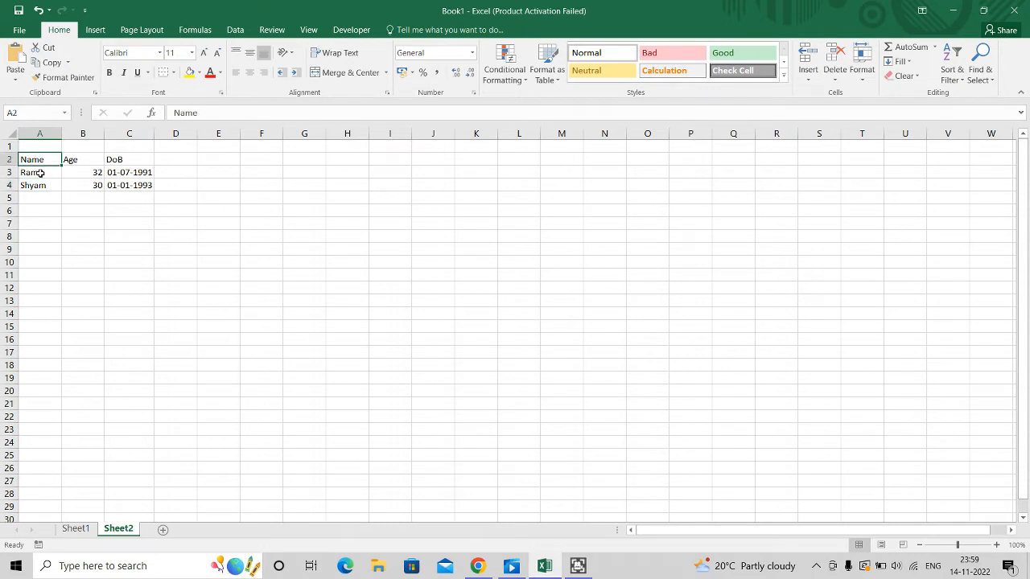
key(shift+Right)
key(shift+Right)
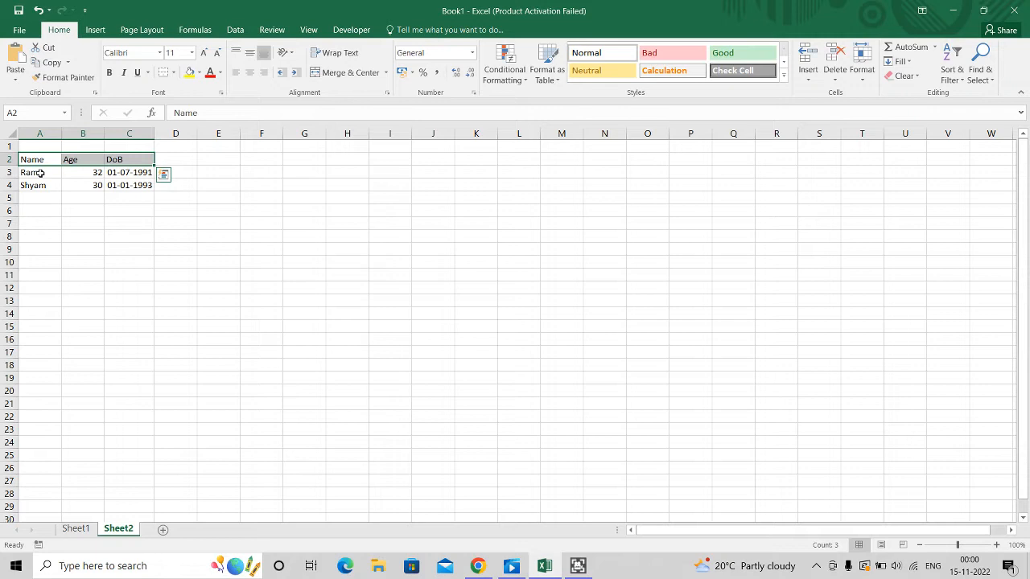
key(ctrl+b)
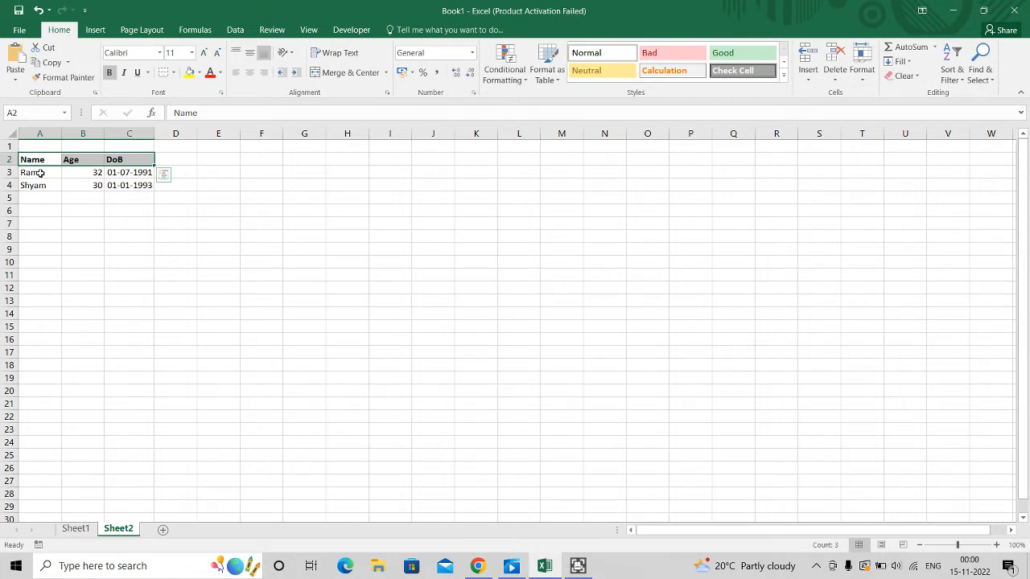
Toggle the headers' bold off and apply bold to them again
key(ctrl+b)
key(alt)
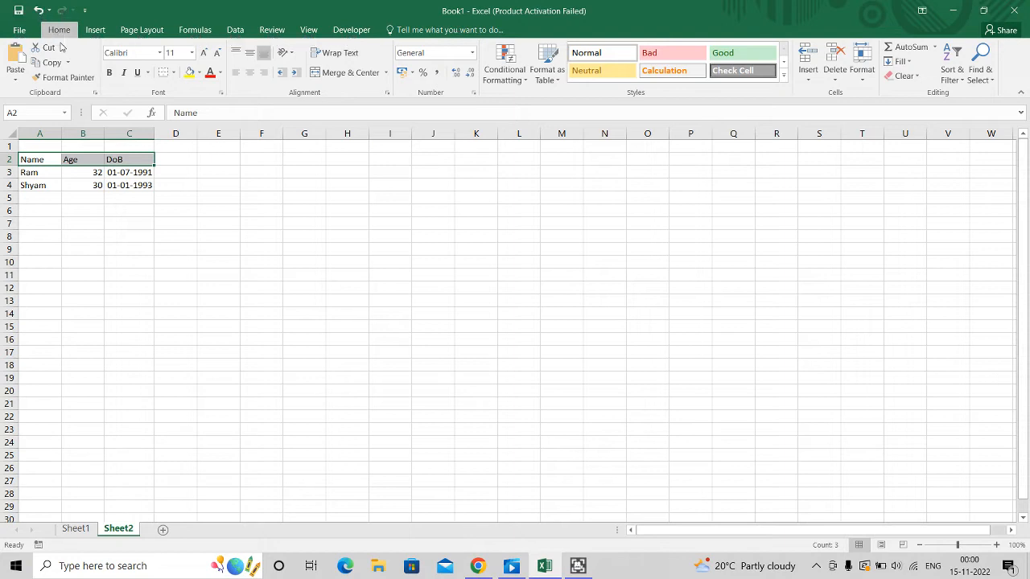
key(h)
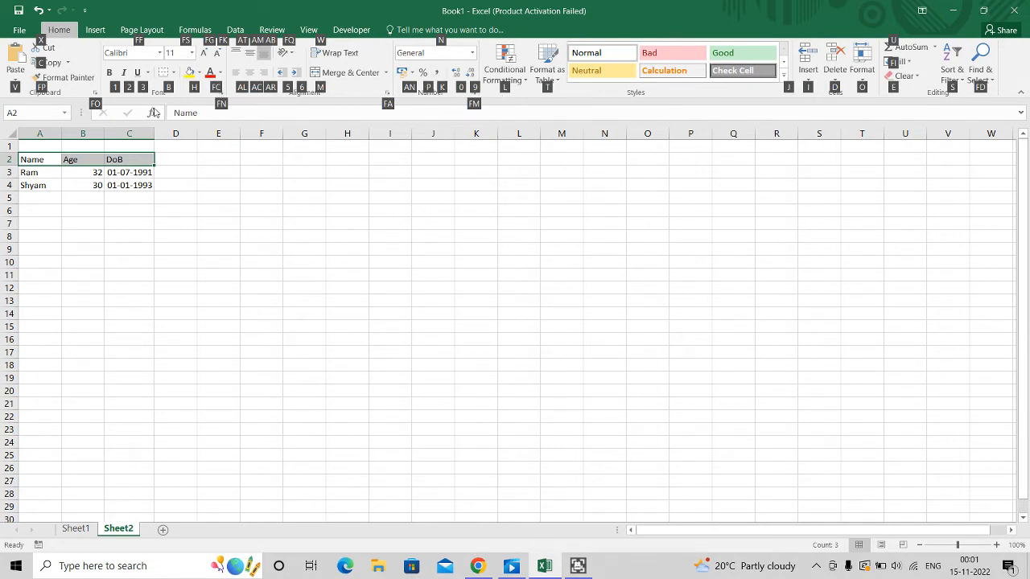
key(1)
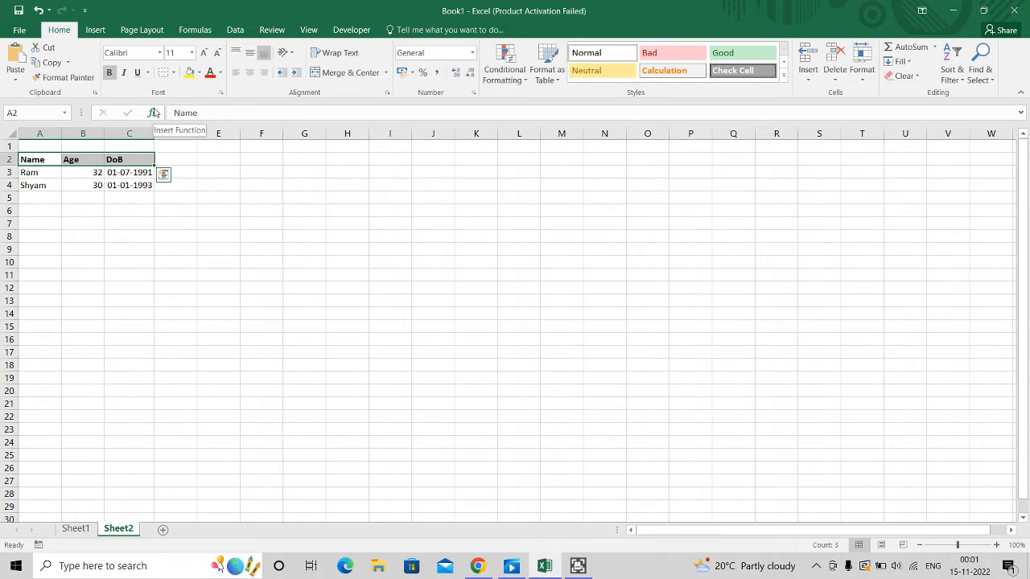
key(shift+Down)
key(shift+Down)
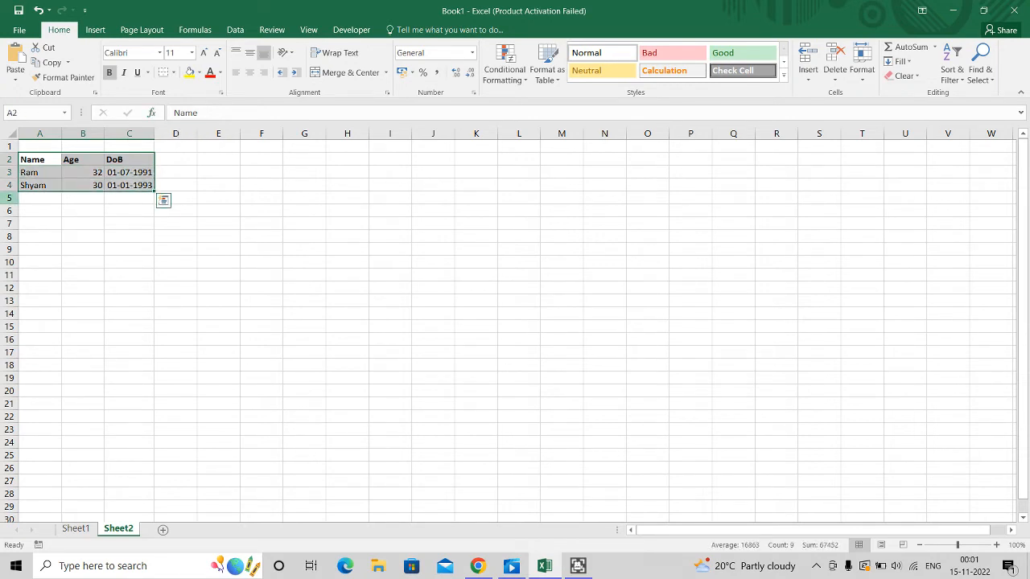
key(Return)
key(Return)
key(Return)
click(149, 231)
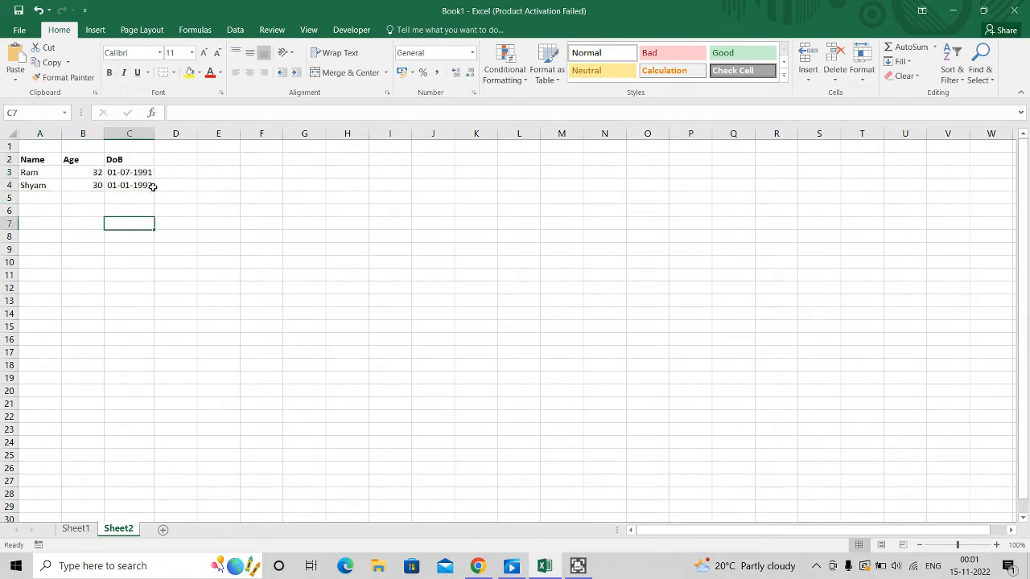
Apply all borders to the table range A2:C4
click(30, 158)
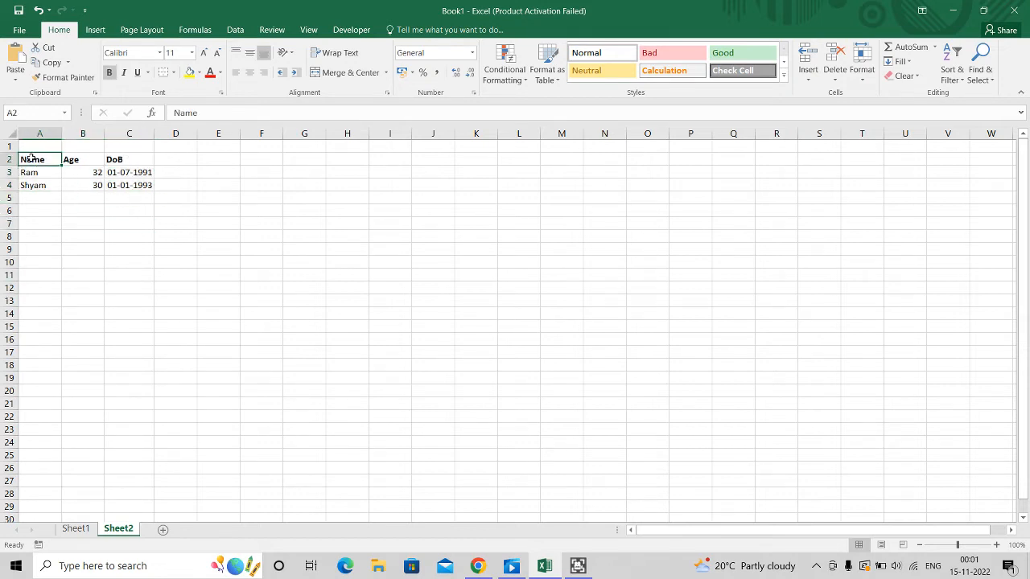
key(shift+Right)
key(shift+Right)
key(shift+Down)
key(shift+Down)
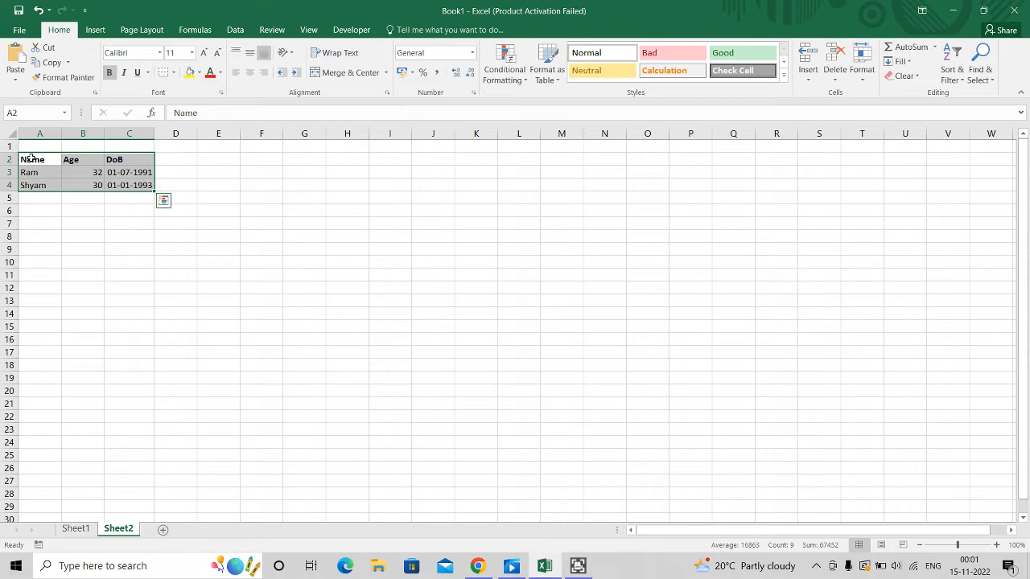
key(alt)
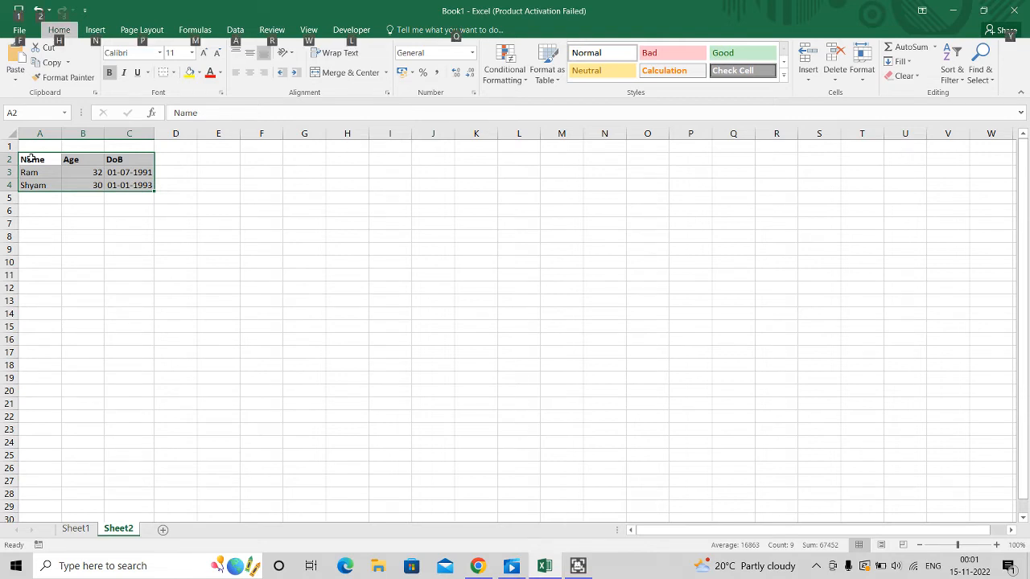
key(h)
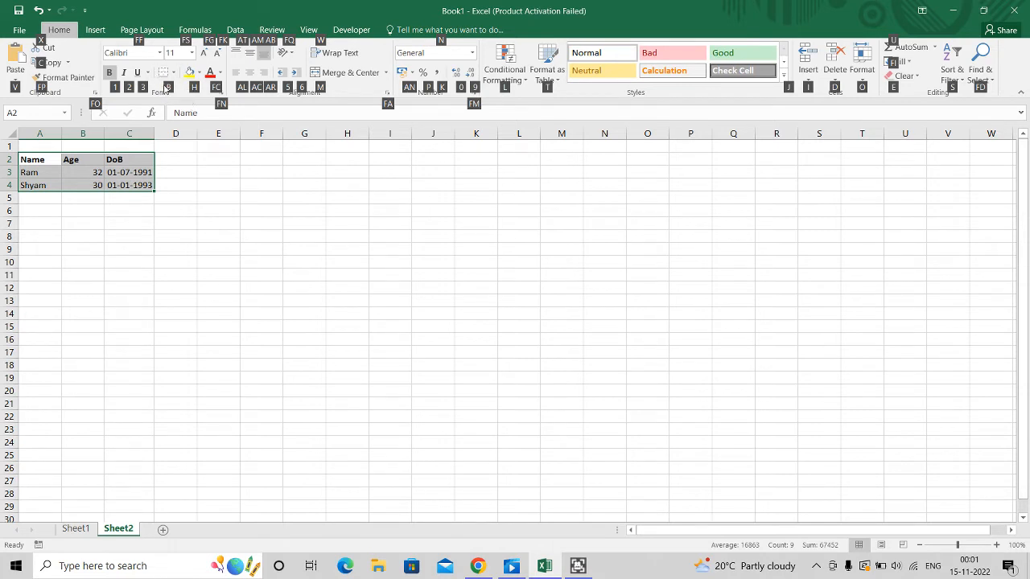
key(b)
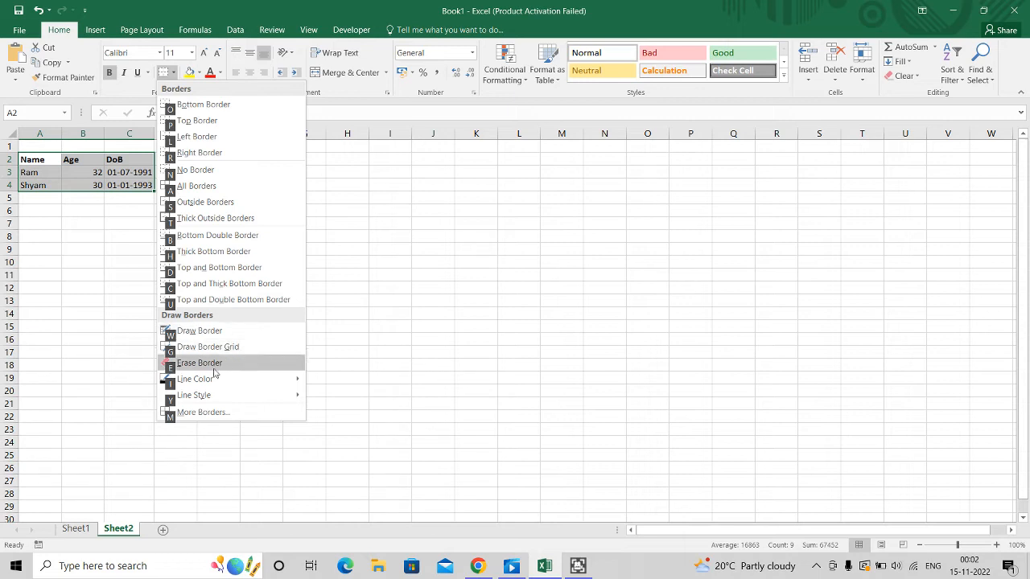
mouse_move(208, 384)
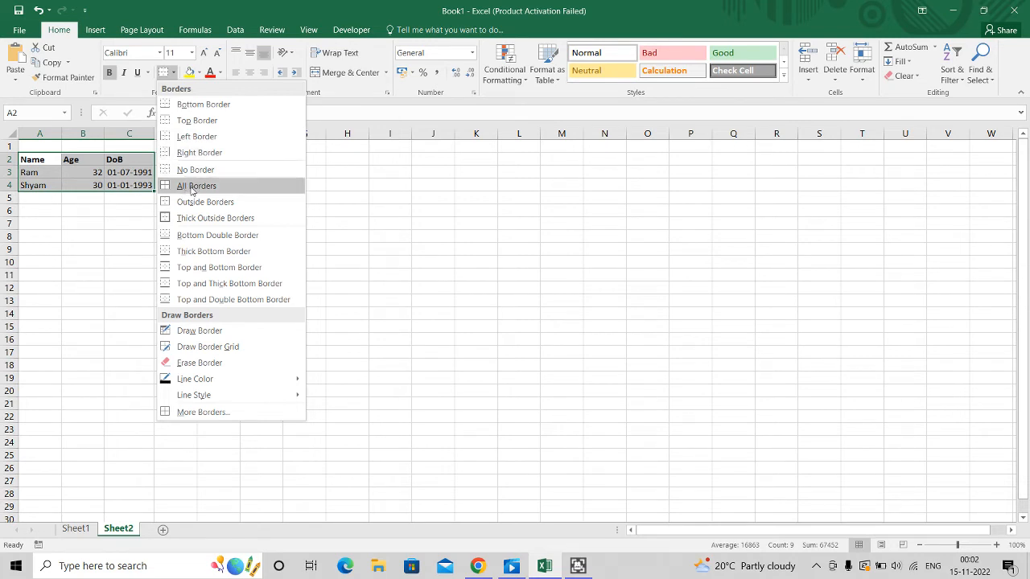
click(191, 186)
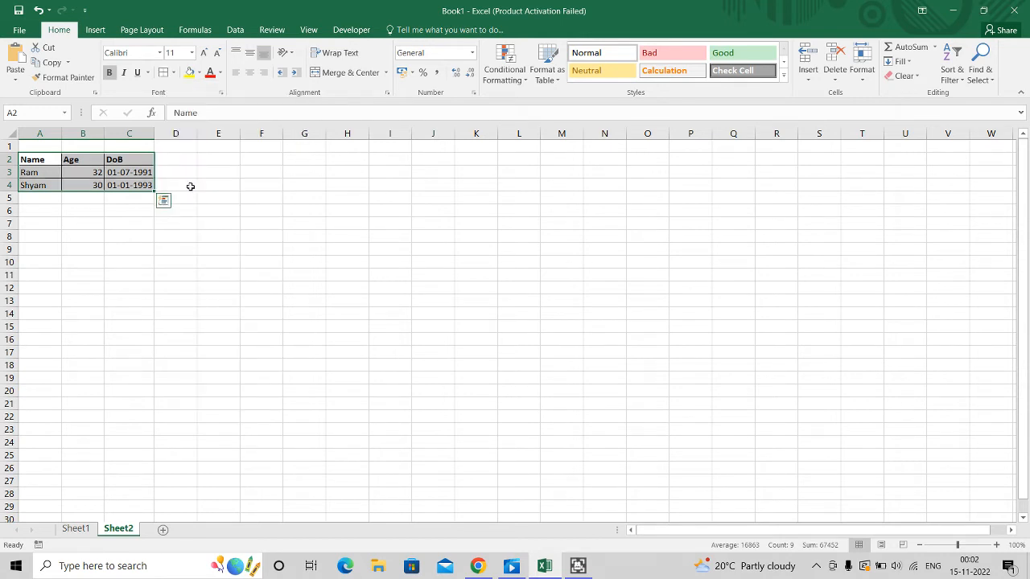
click(174, 210)
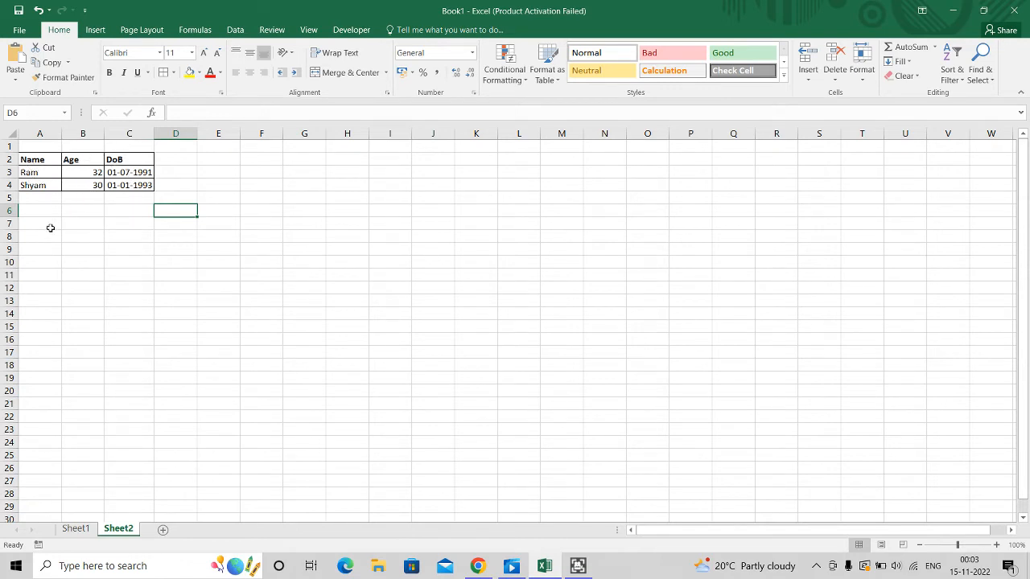
Enter "My Name is XXXXX" in cell B8
click(84, 235)
text(My Name is)
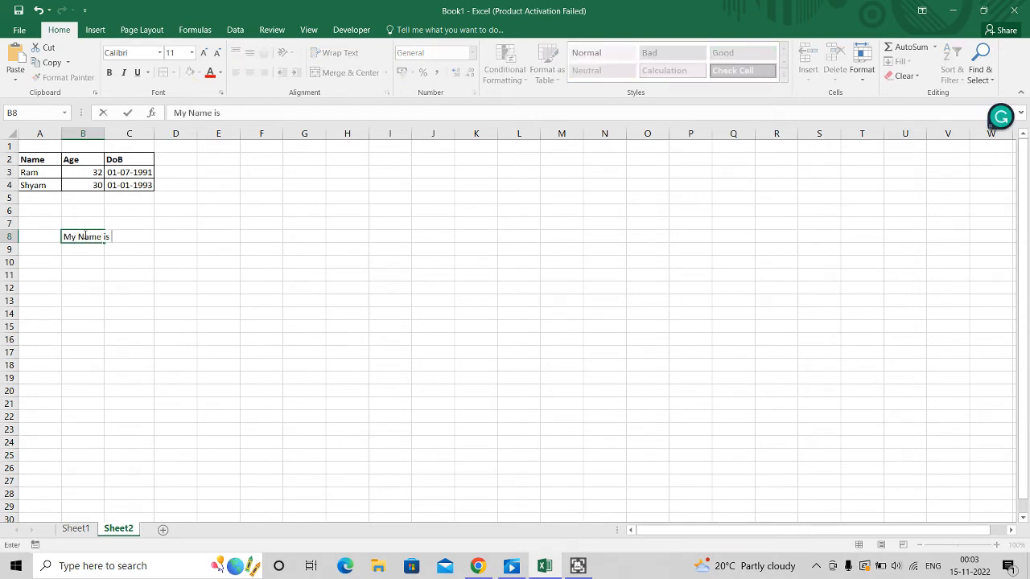
text( XXXXX)
key(Return)
Merge and center cells B8:C8
click(84, 235)
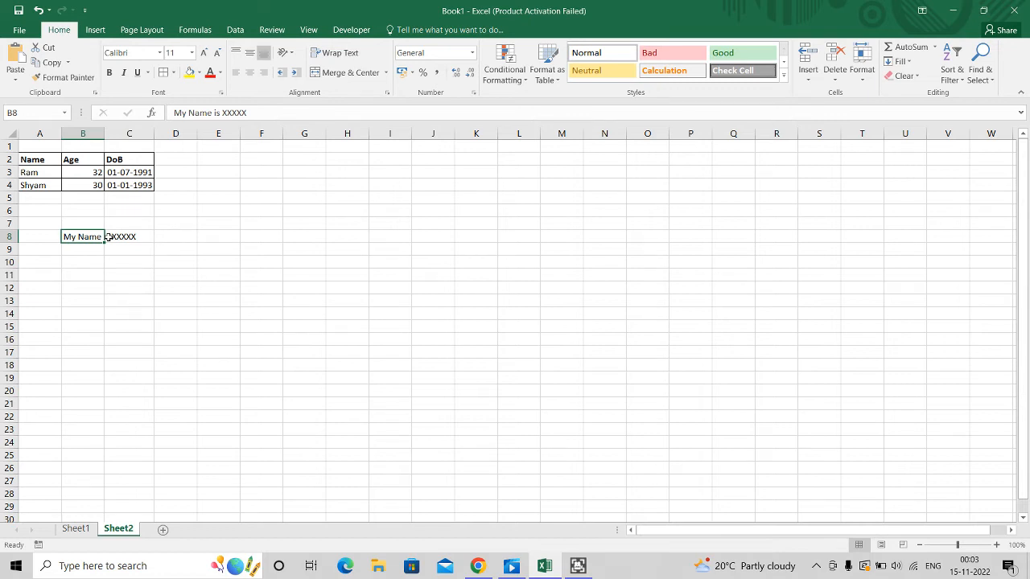
drag(100, 237, 108, 236)
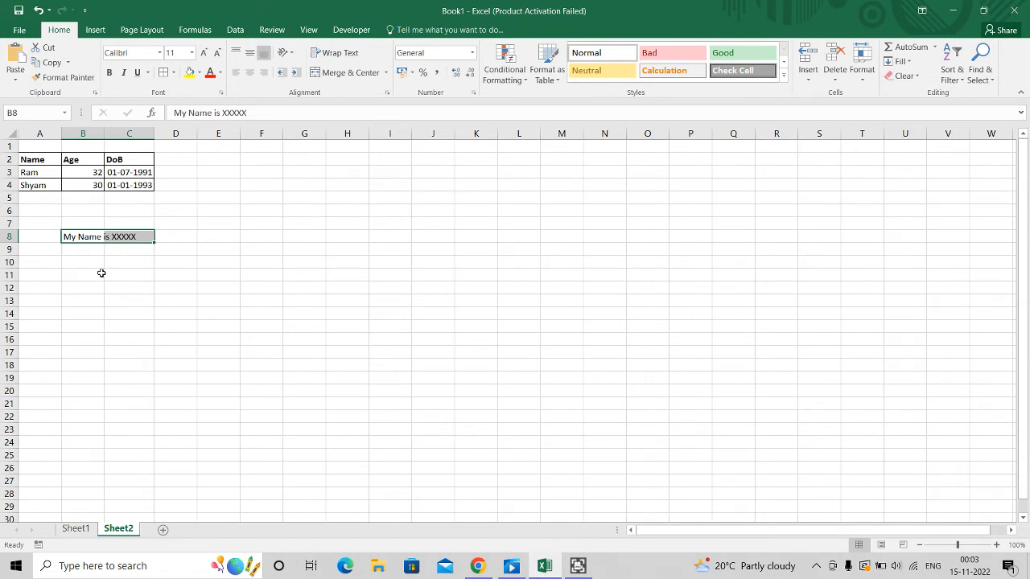
key(alt)
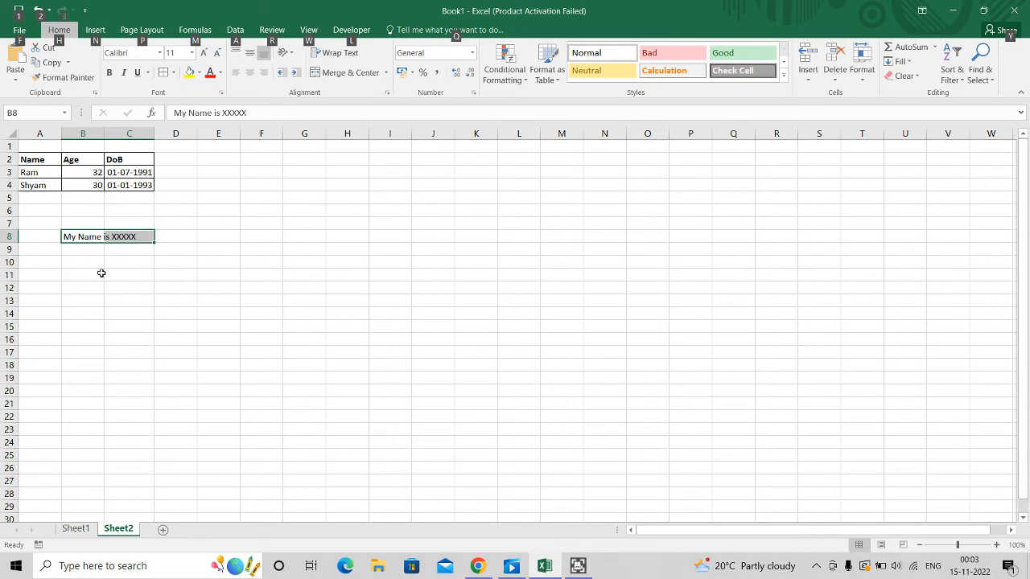
key(h)
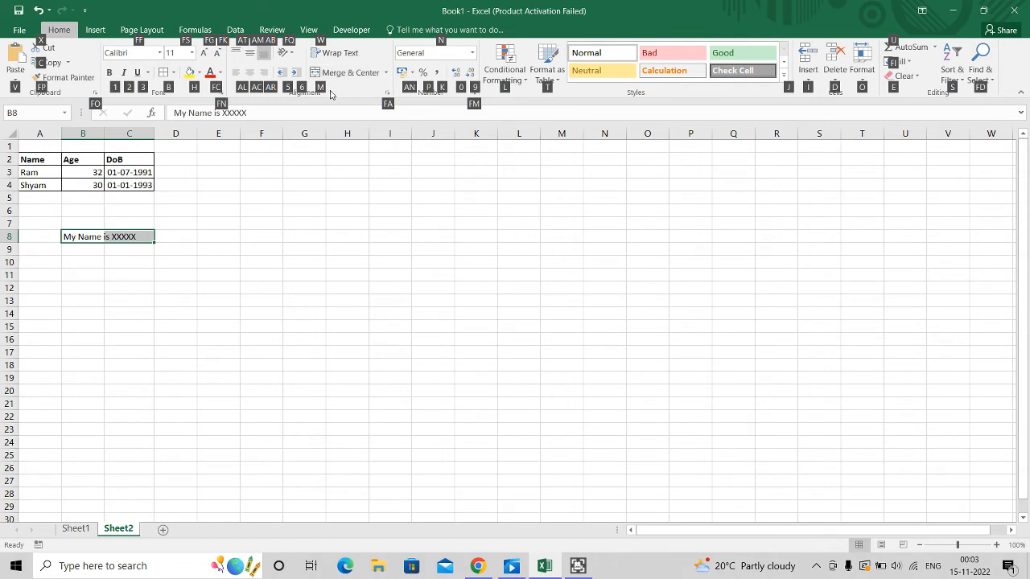
key(m)
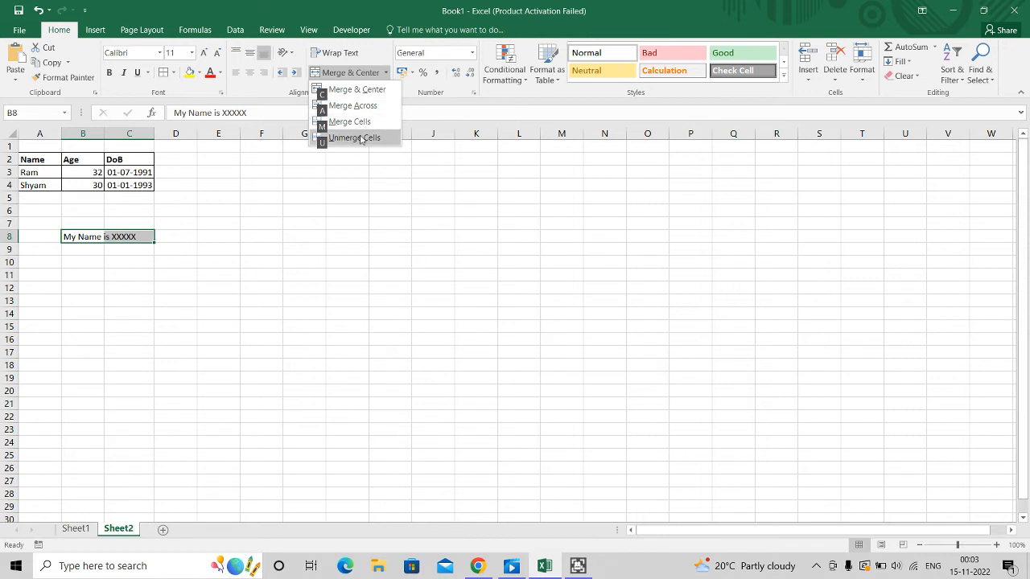
click(362, 90)
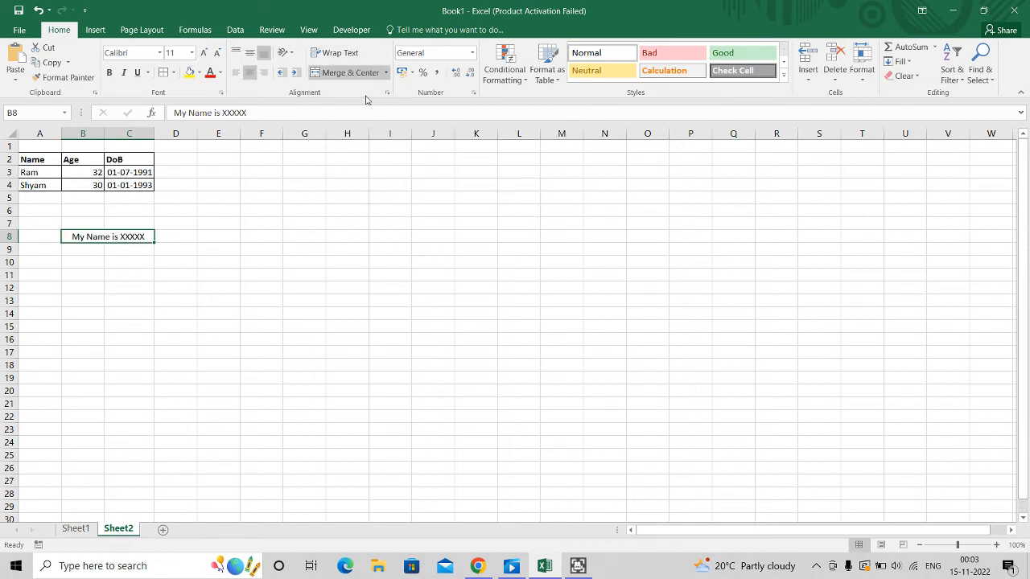
Copy the merged B8:C8 cell and paste it into E8
key(Down)
key(Up)
key(Right)
key(Right)
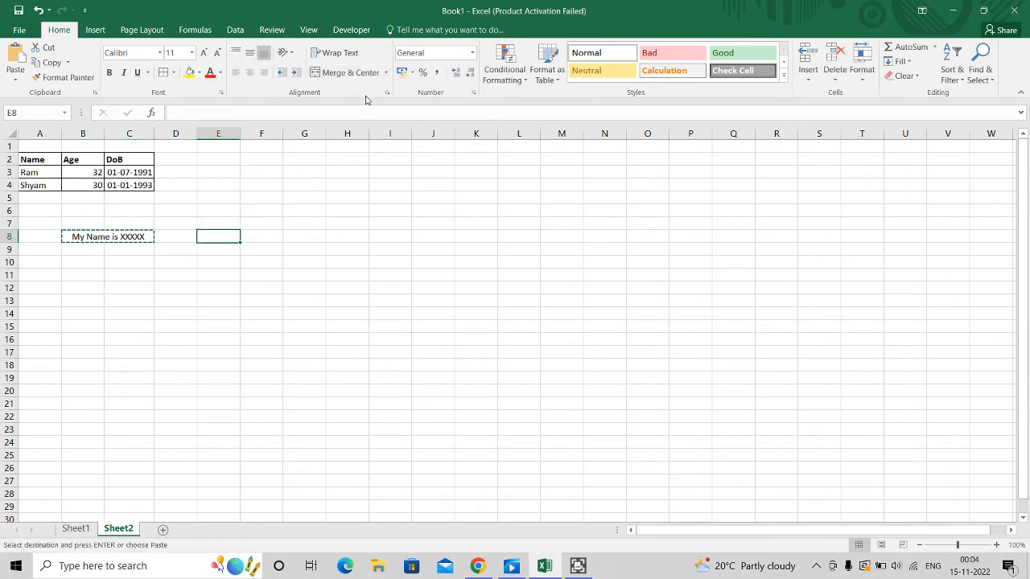
text(My Name is XXXXX)
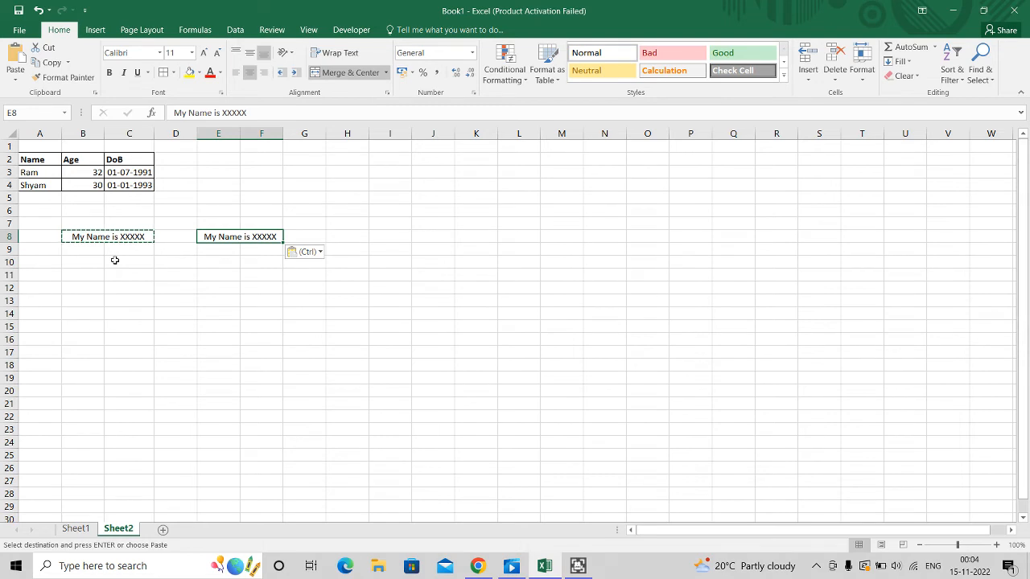
Examine the paste options for the pasted text in E8
key(Right)
key(Left)
key(Left)
key(Left)
key(Left)
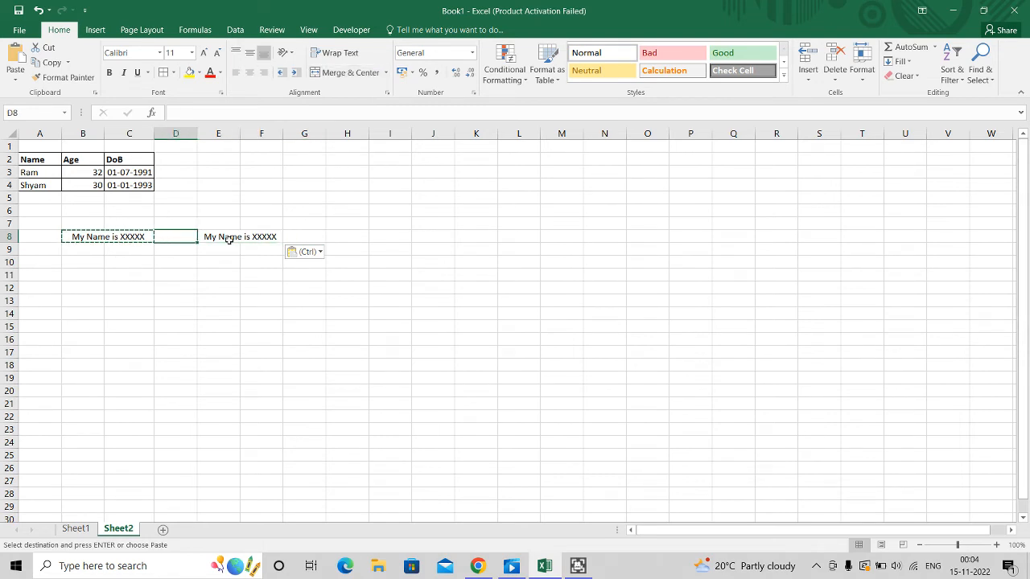
key(Right)
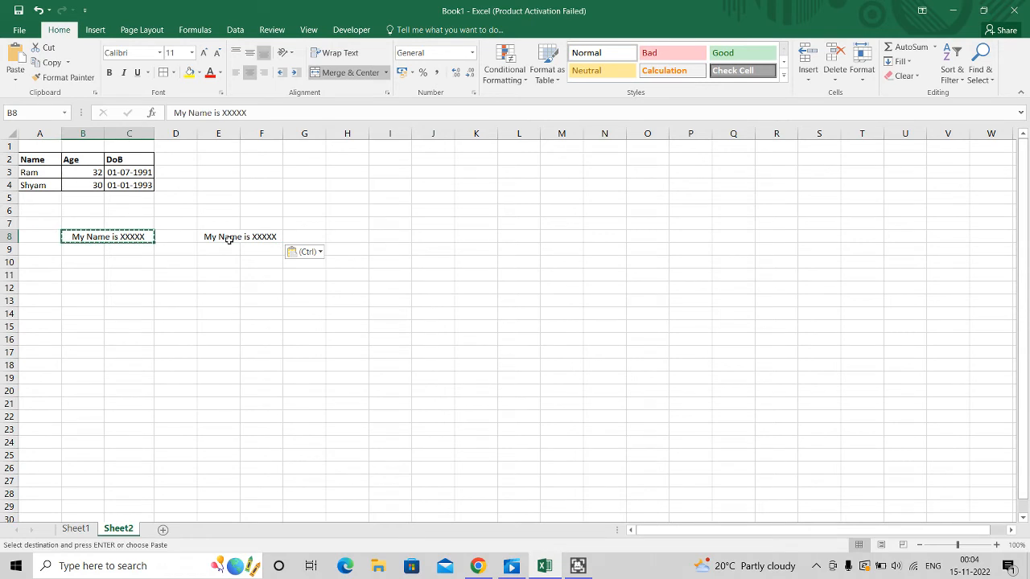
click(320, 252)
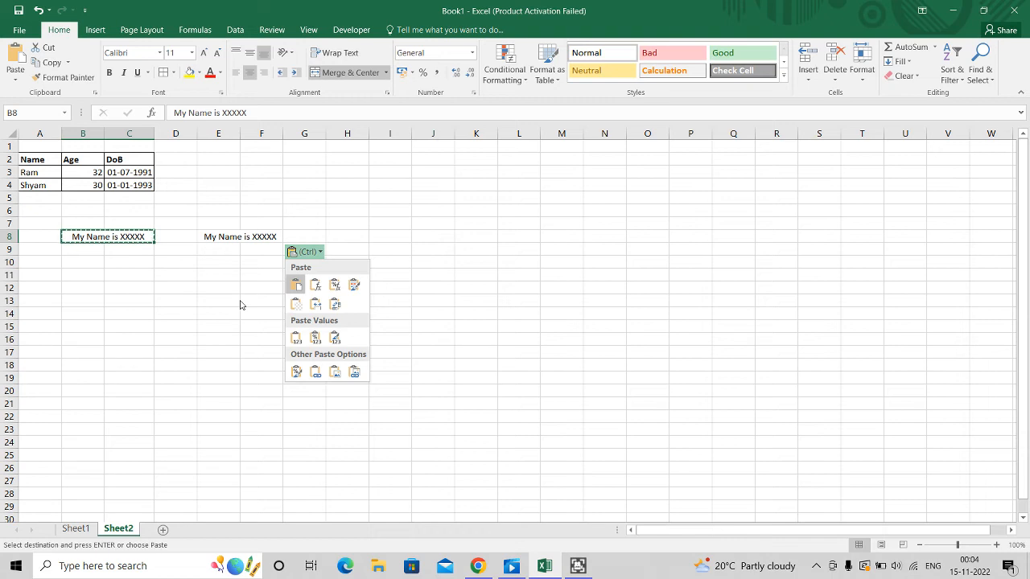
click(103, 307)
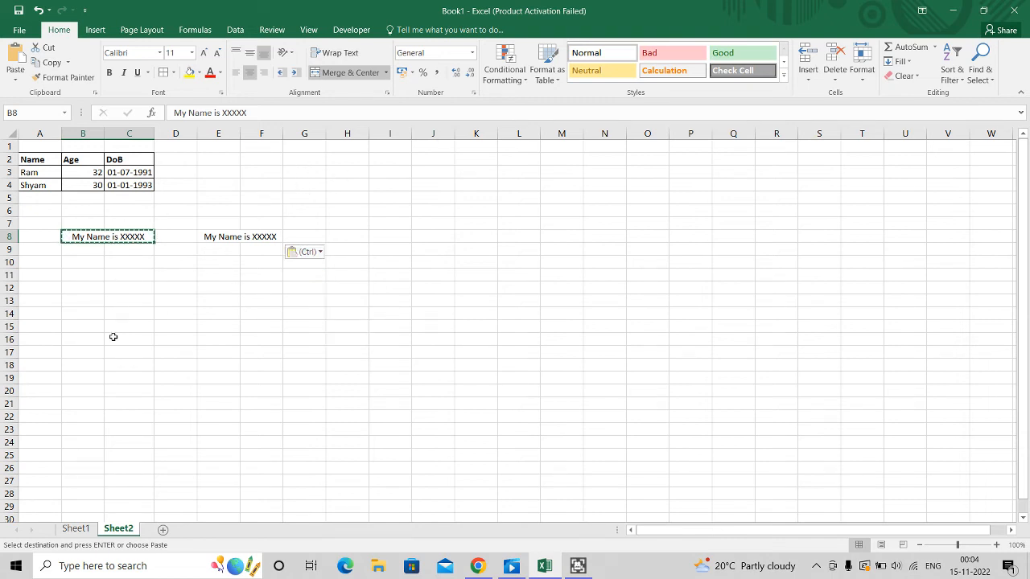
click(153, 301)
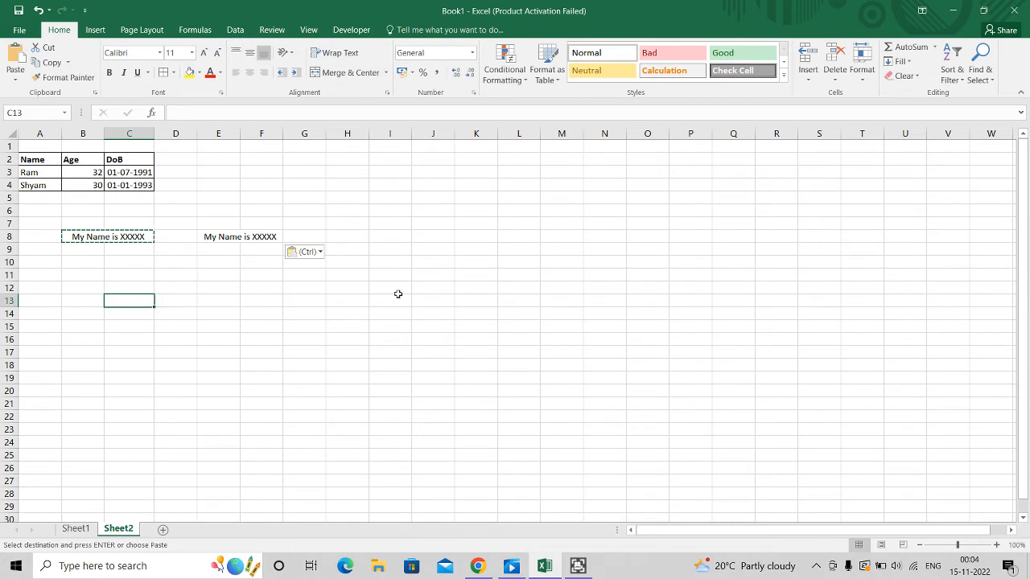
Select the header cells A2:C2 and turn on filtering for them
click(28, 160)
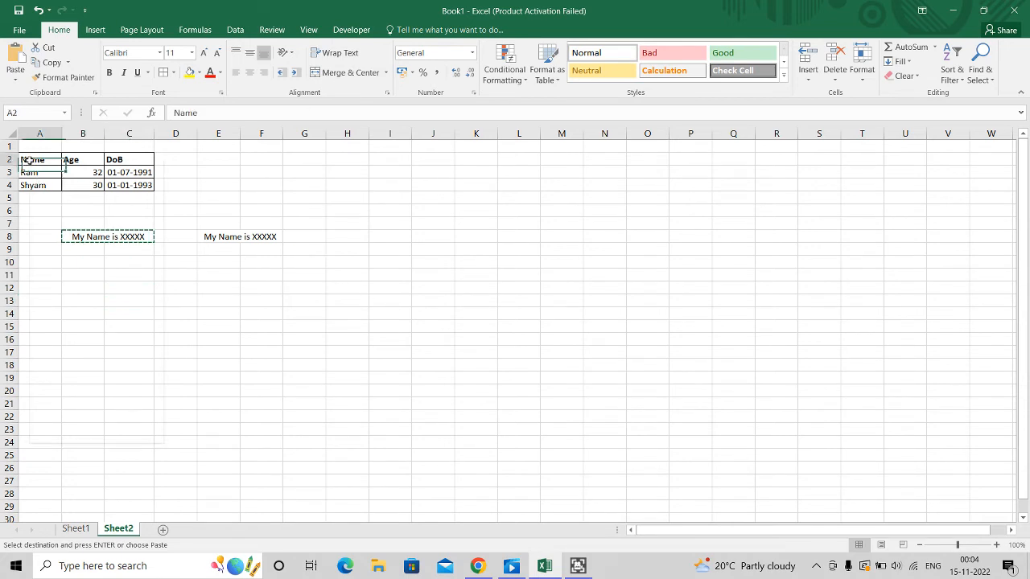
right_click(30, 162)
click(28, 160)
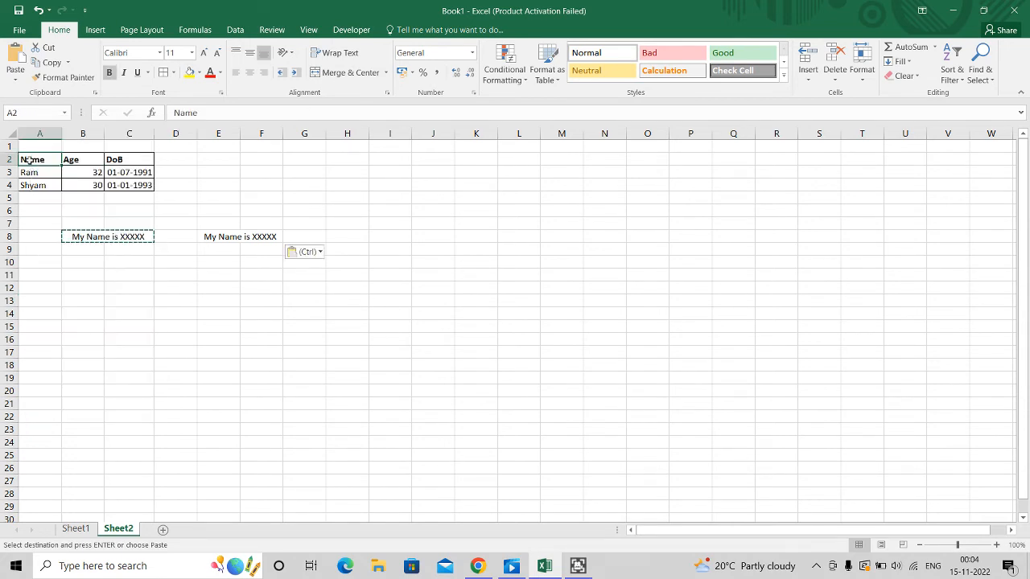
key(shift+Right)
key(shift+Right)
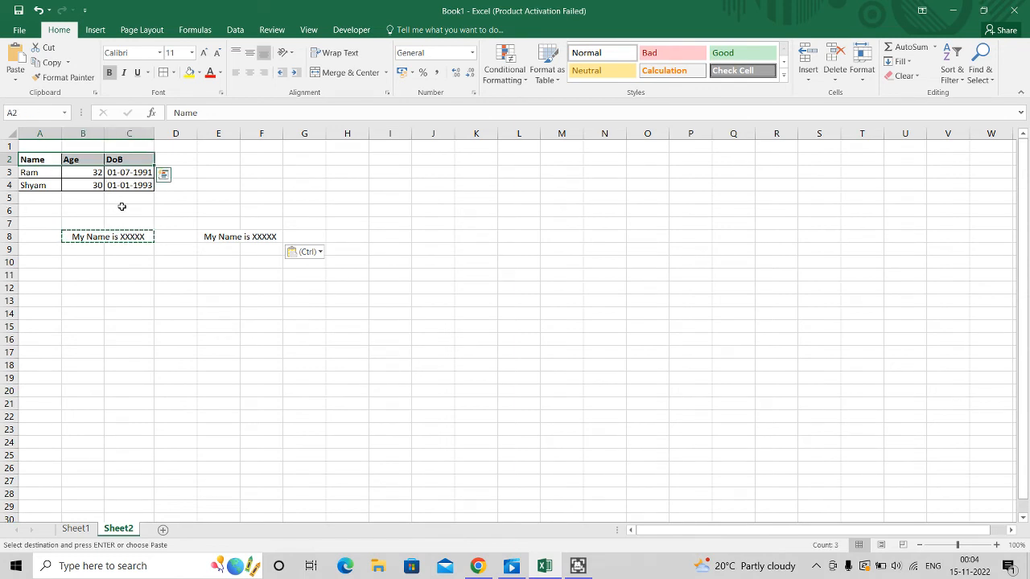
key(alt)
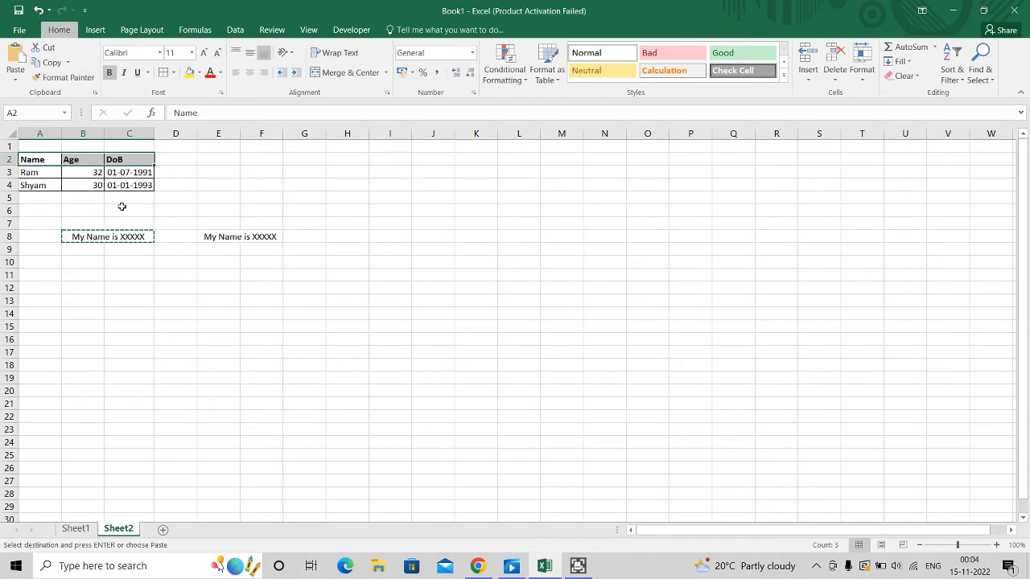
key(h)
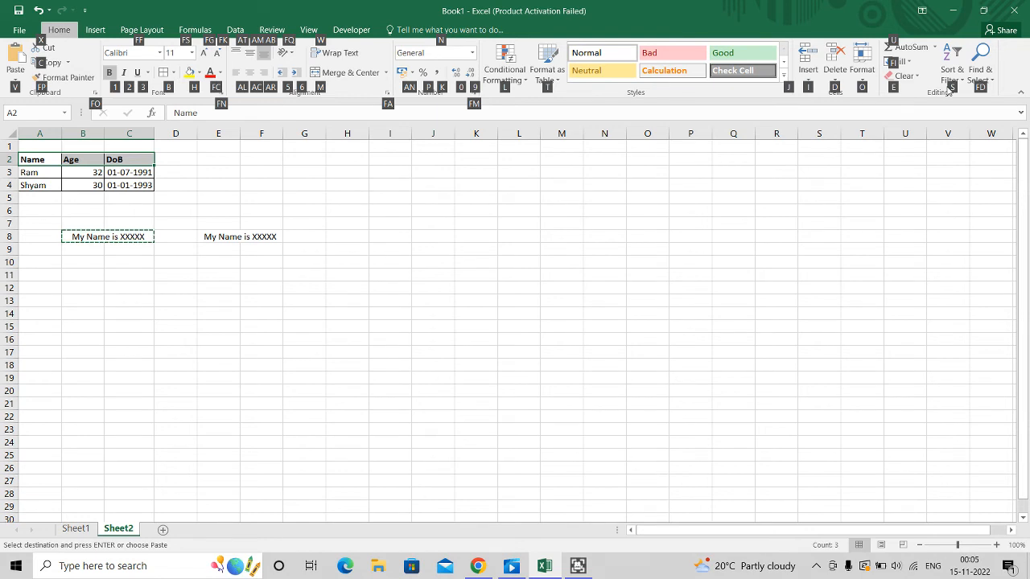
key(s)
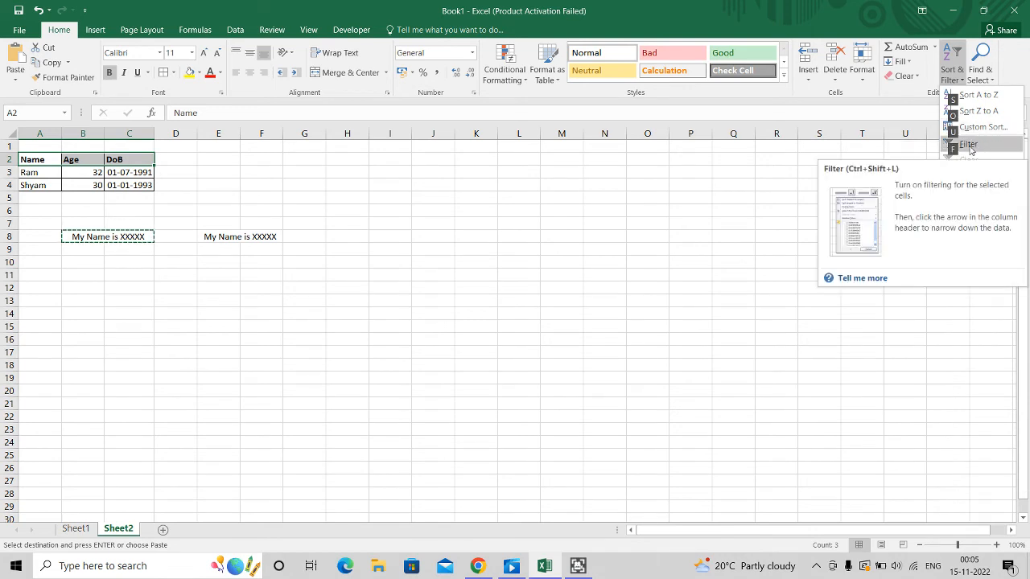
click(968, 144)
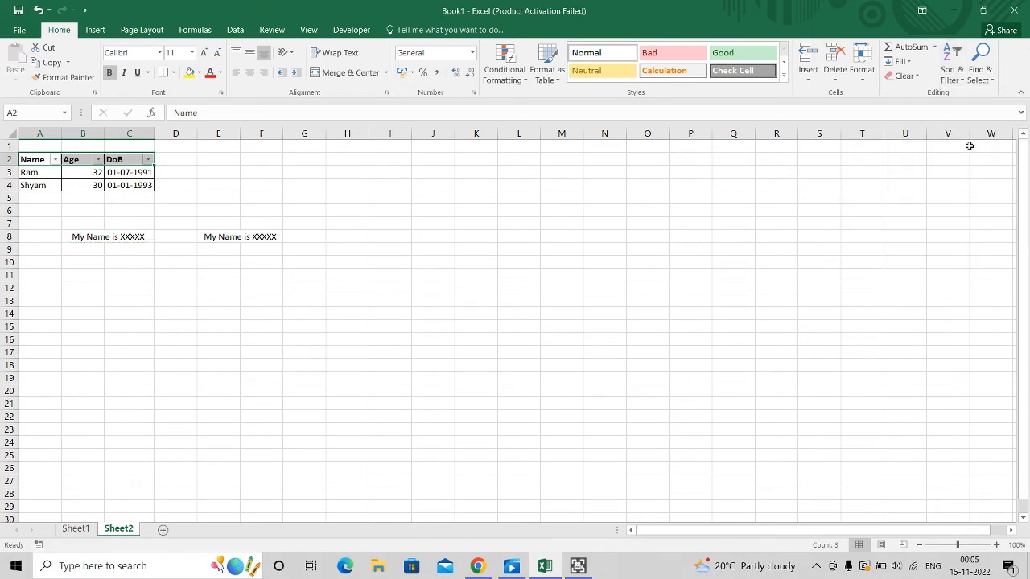
Open the filter list on the Name header and browse its sort and filter options
click(35, 157)
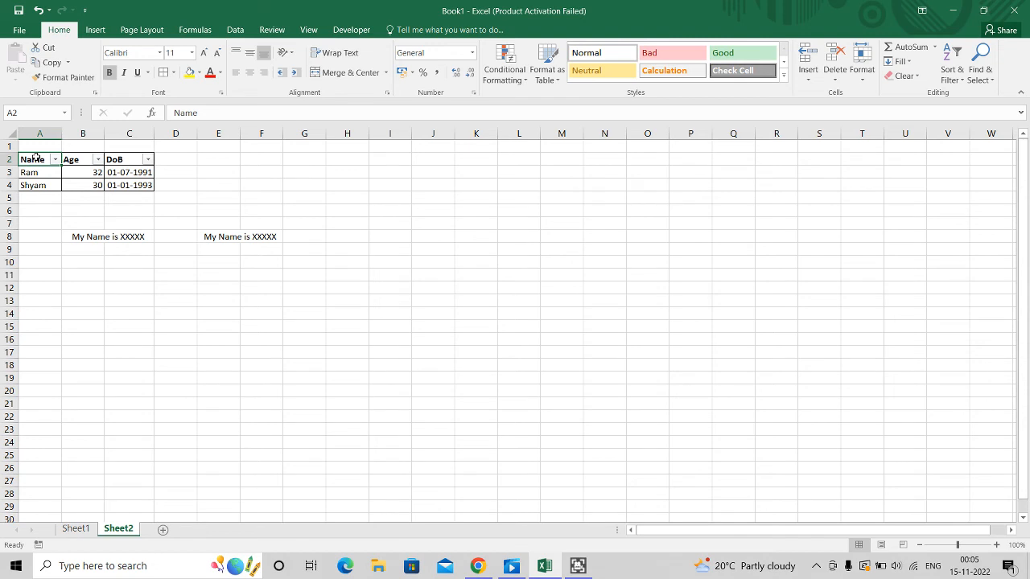
key(alt+Down)
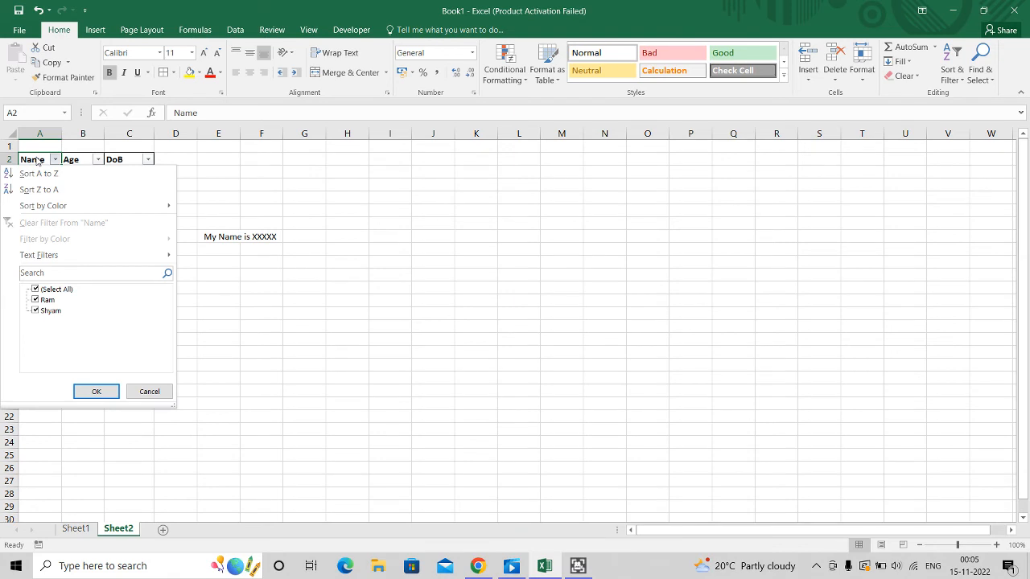
key(Down)
key(Down)
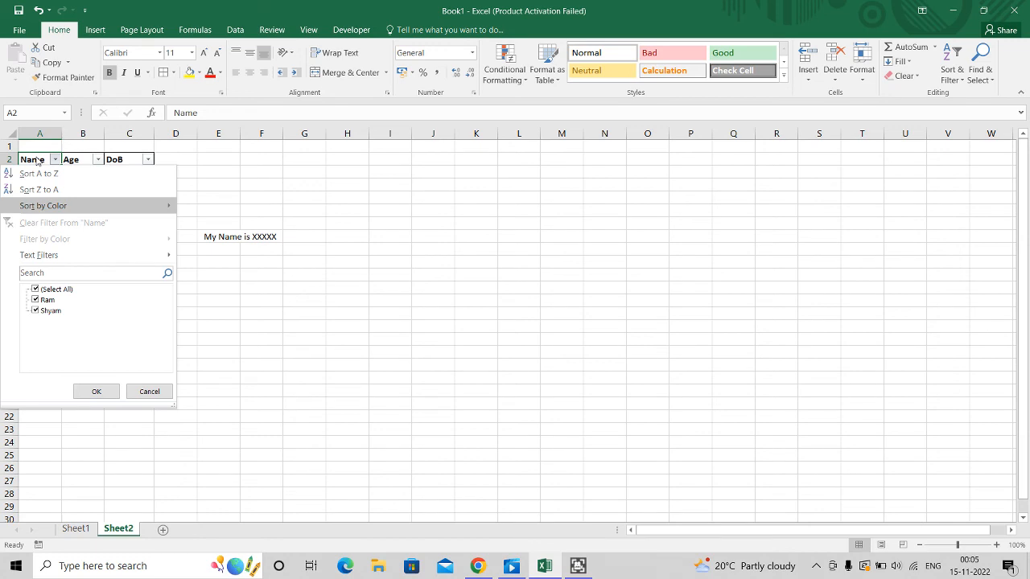
key(Down)
key(Down)
key(Down)
key(Down)
key(Down)
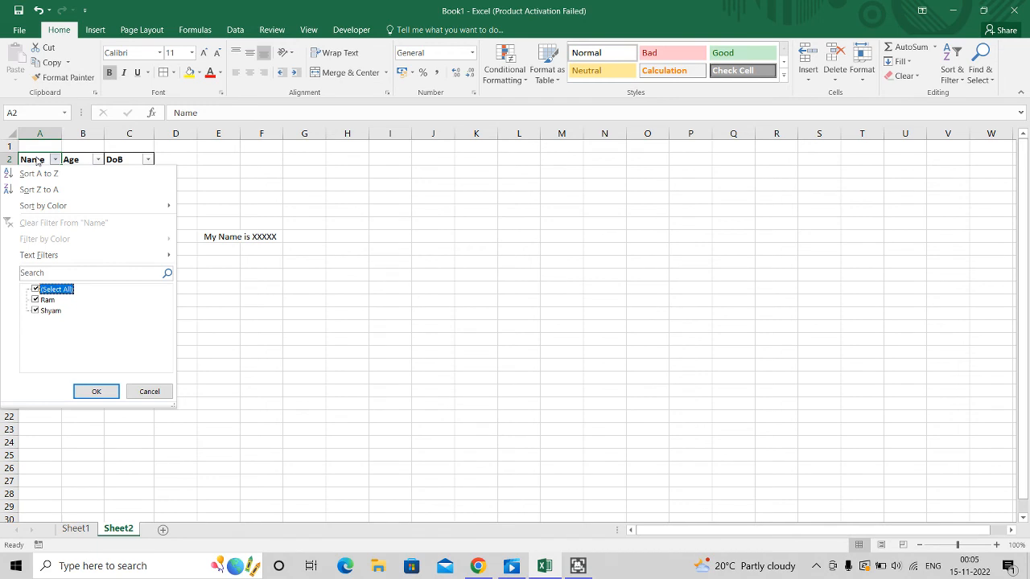
key(Up)
Search the Name filter list for ram, then clear the search text
text(ram)
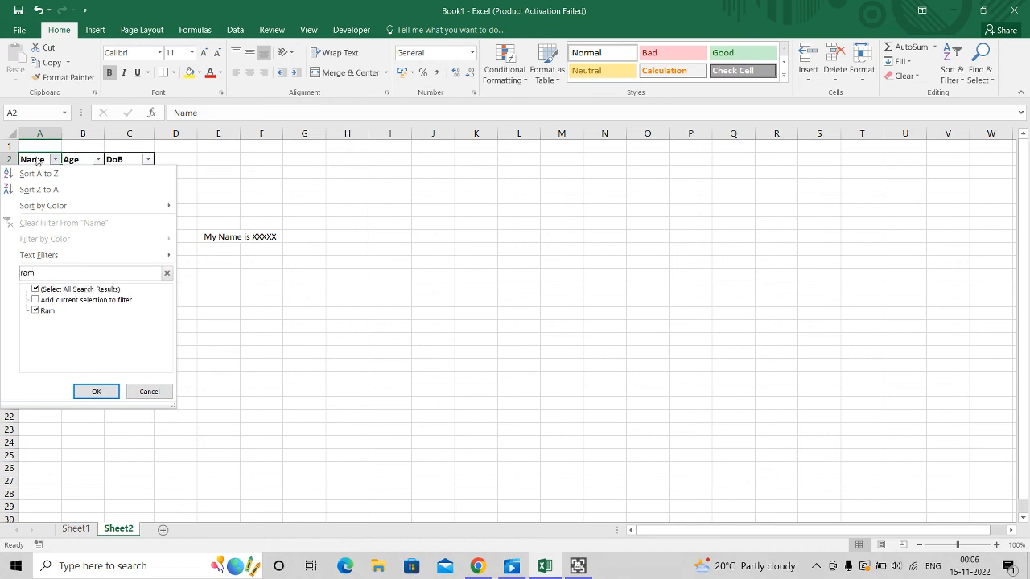
key(BackSpace)
key(BackSpace)
key(BackSpace)
Filter the Name column to show only Ram
key(Down)
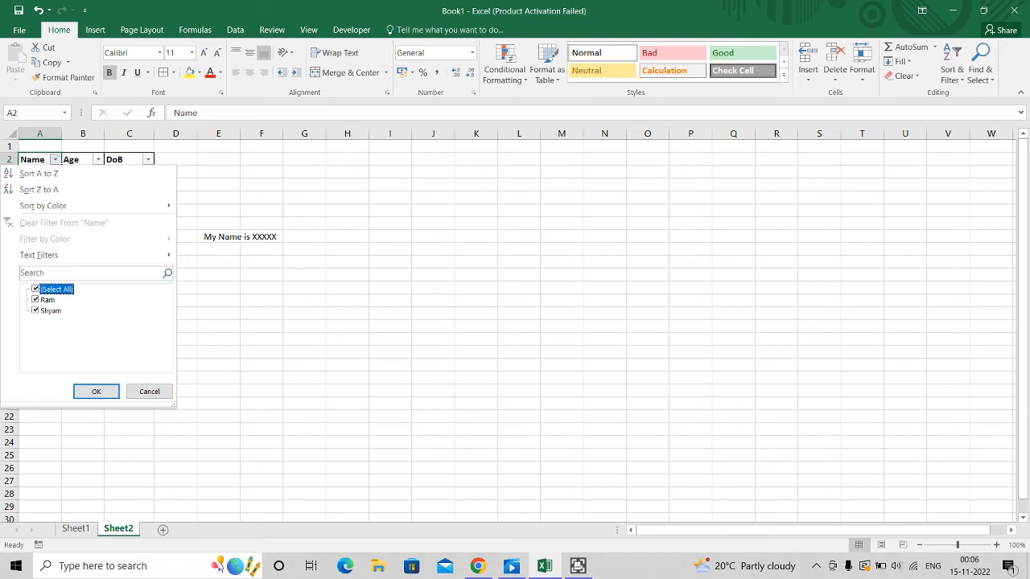
key(space)
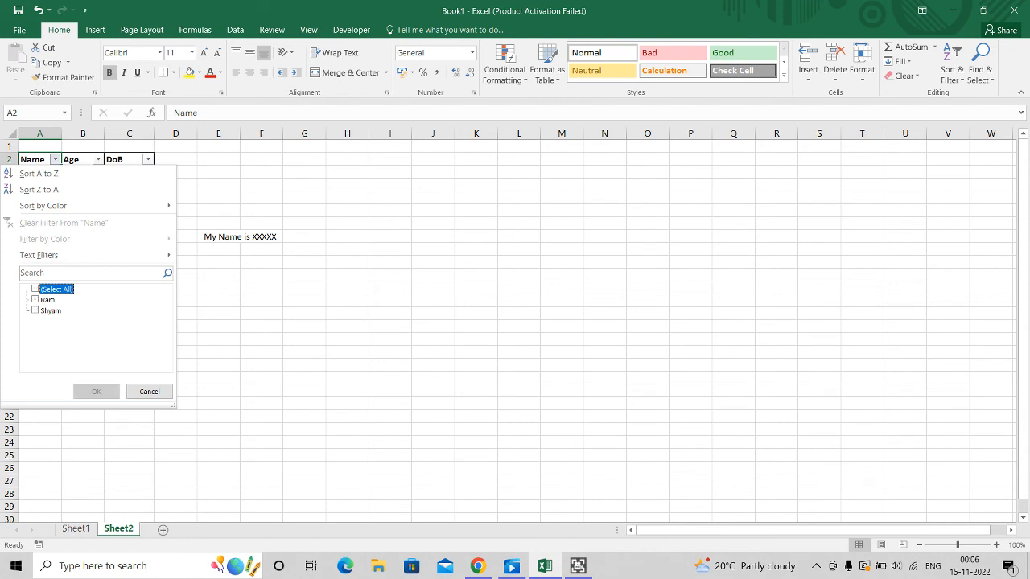
key(Down)
key(space)
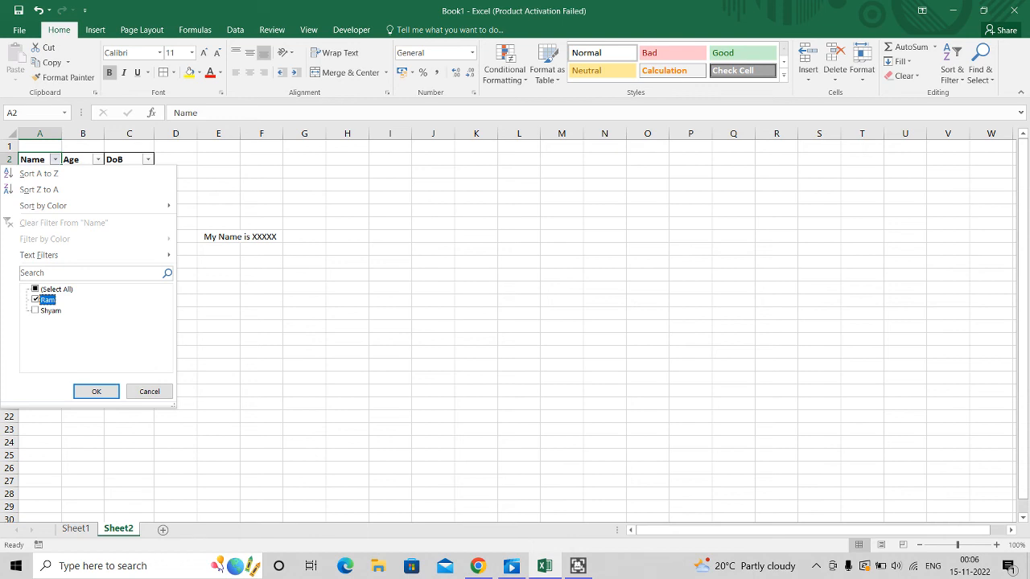
key(Up)
key(space)
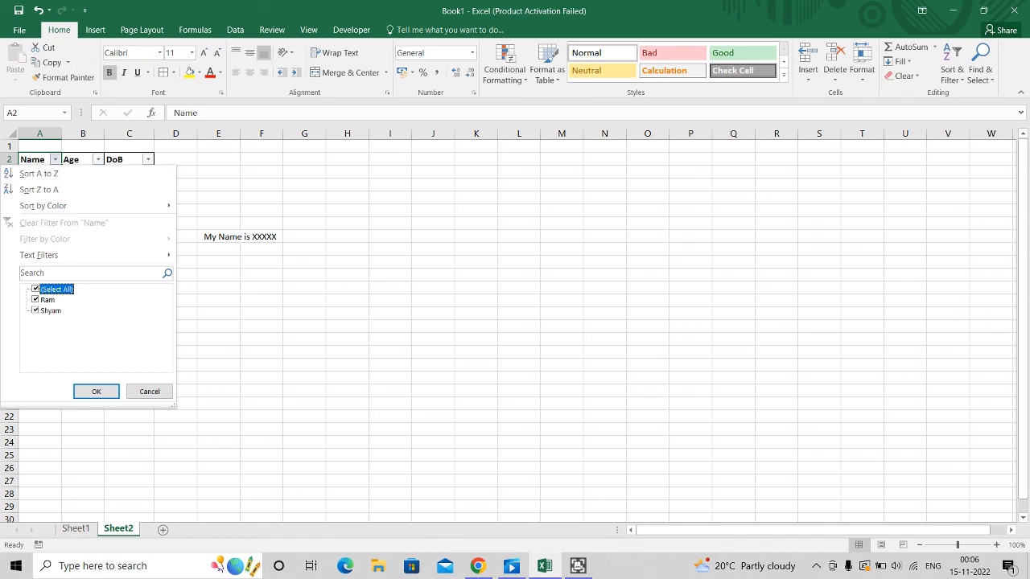
key(Down)
key(Down)
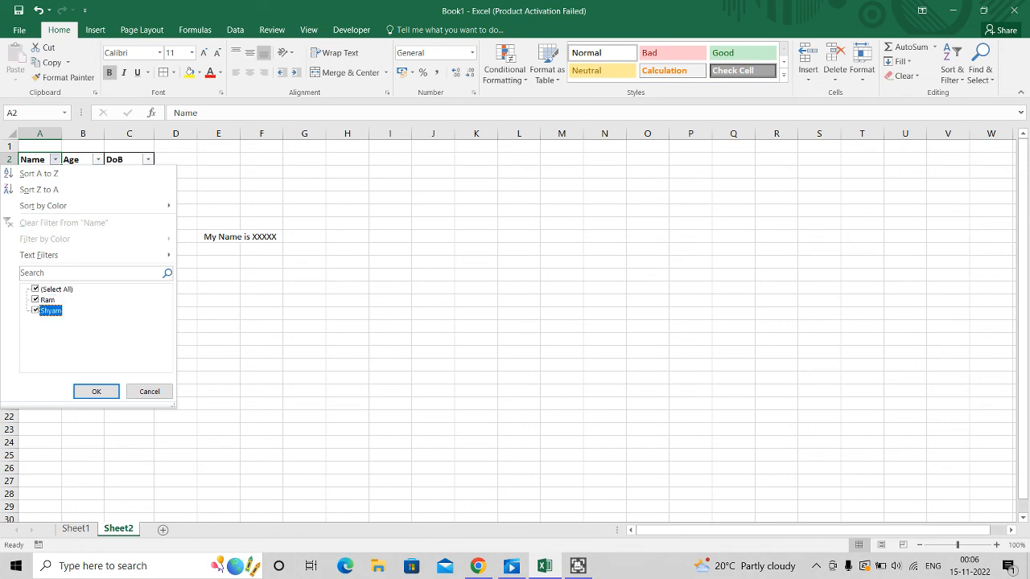
key(space)
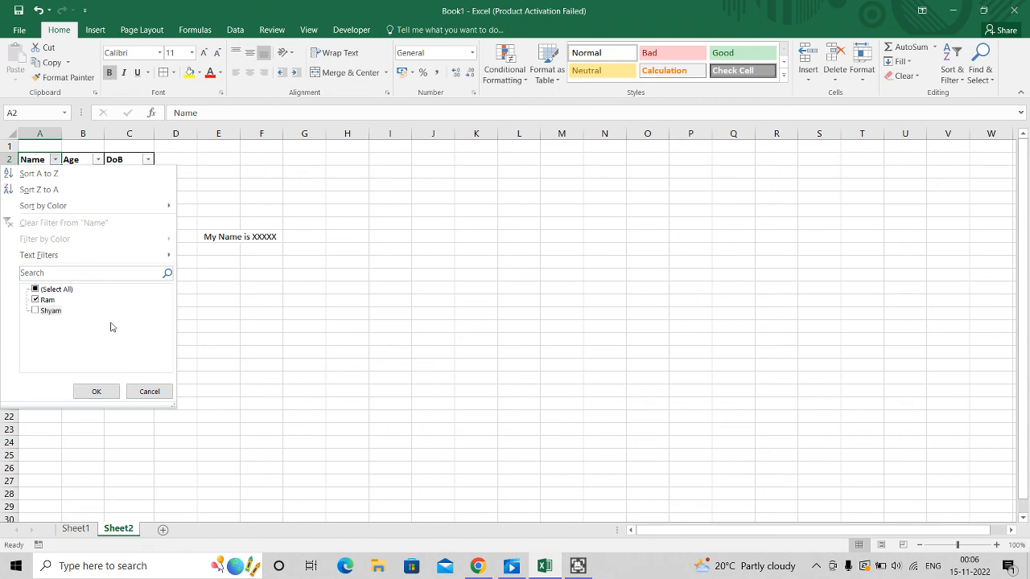
click(95, 392)
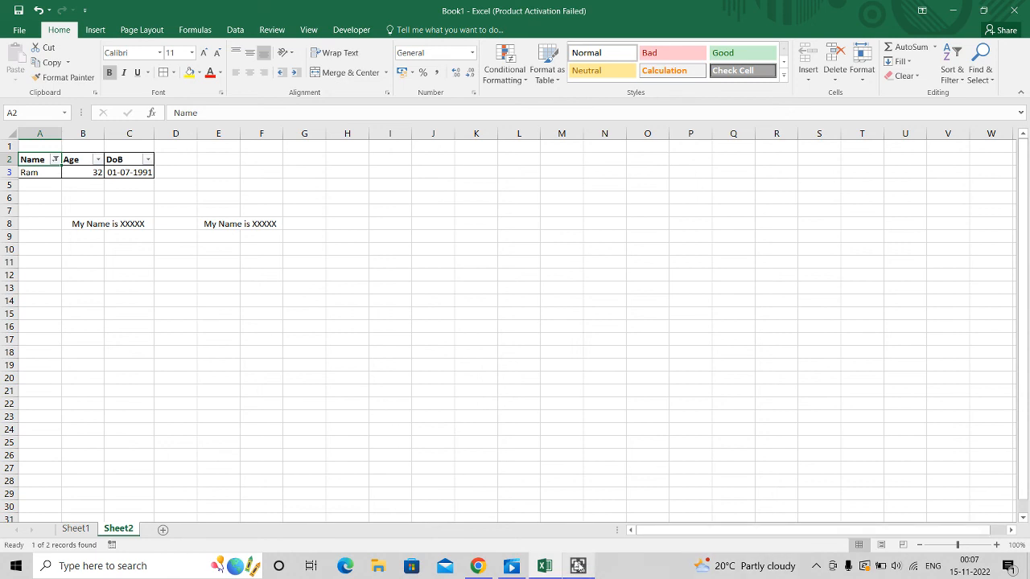
click(579, 565)
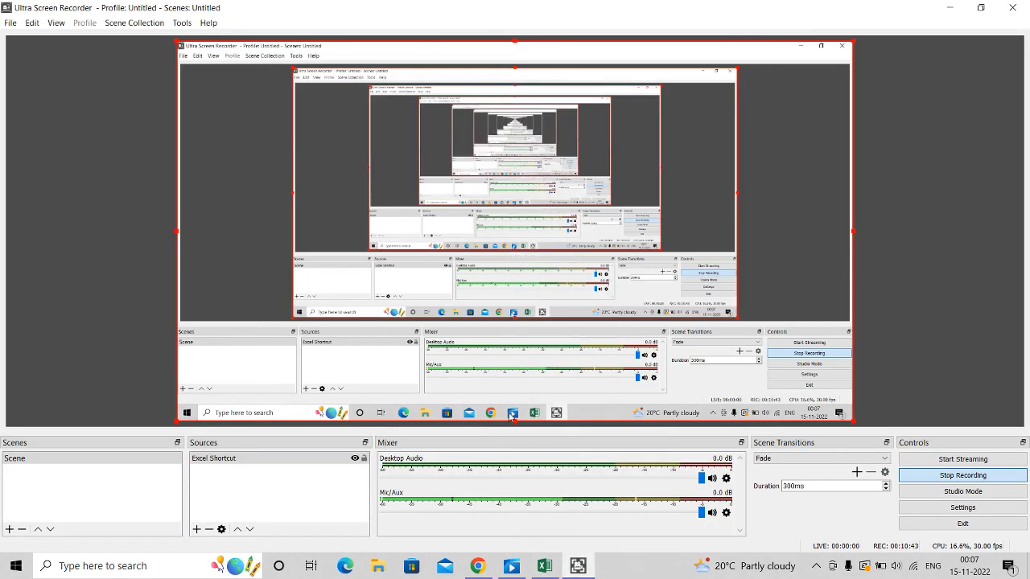